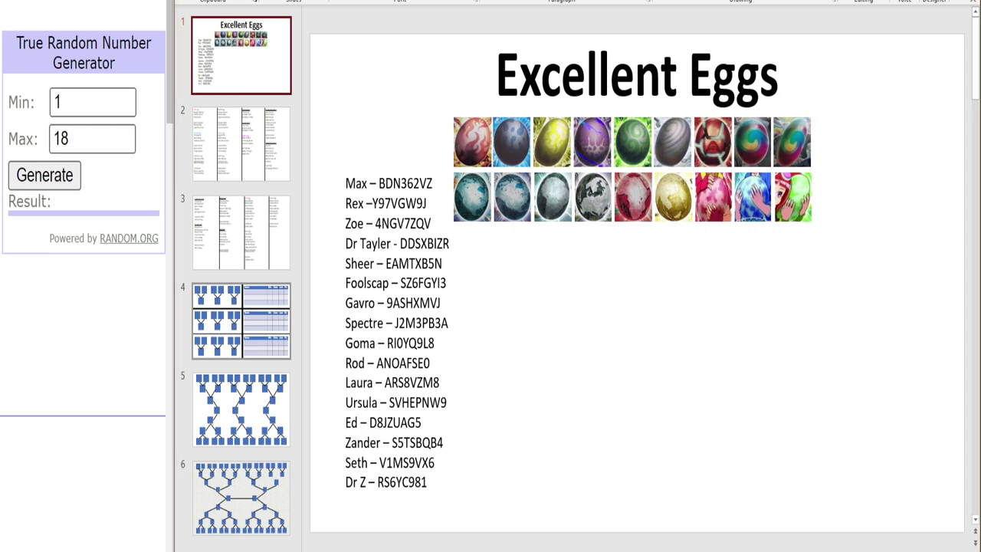
# Check the three groups' Teams tables on the bracket slide, then return to the title slide.
pyautogui.click(241, 321)
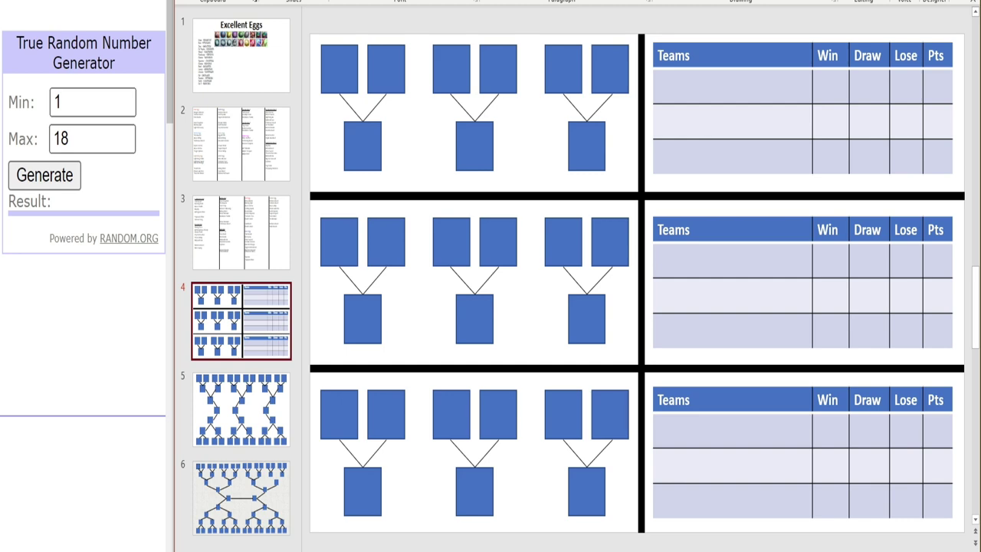
pyautogui.click(658, 82)
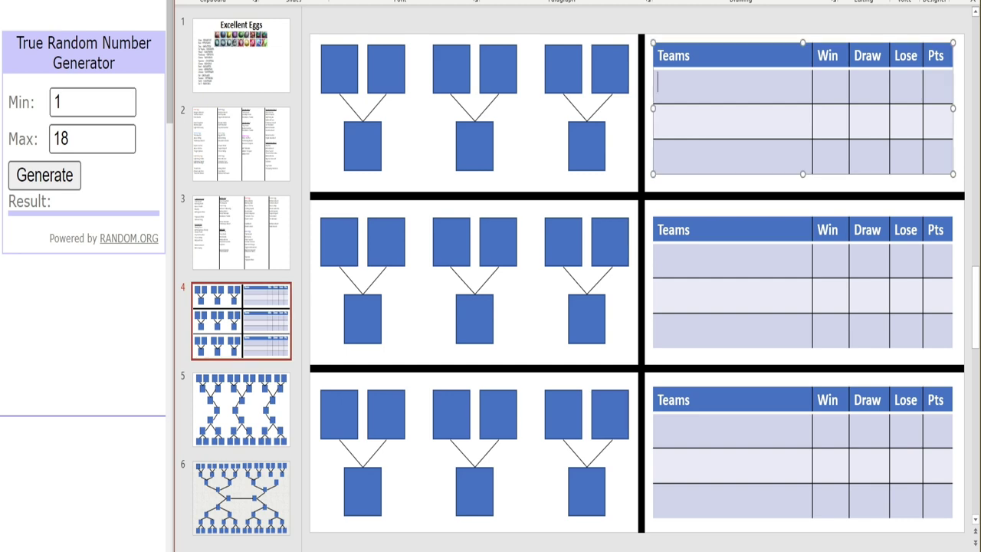
pyautogui.click(658, 257)
pyautogui.click(658, 429)
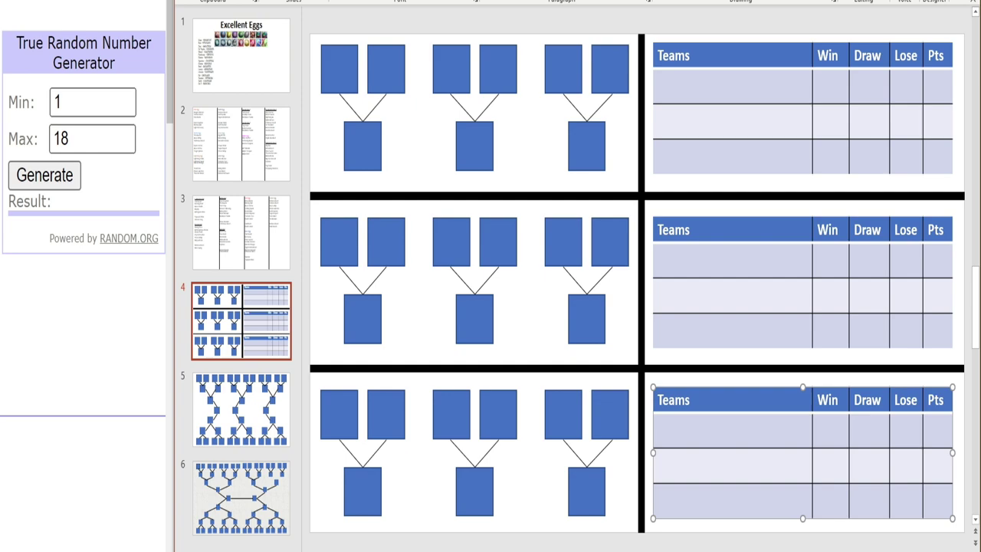
pyautogui.click(241, 55)
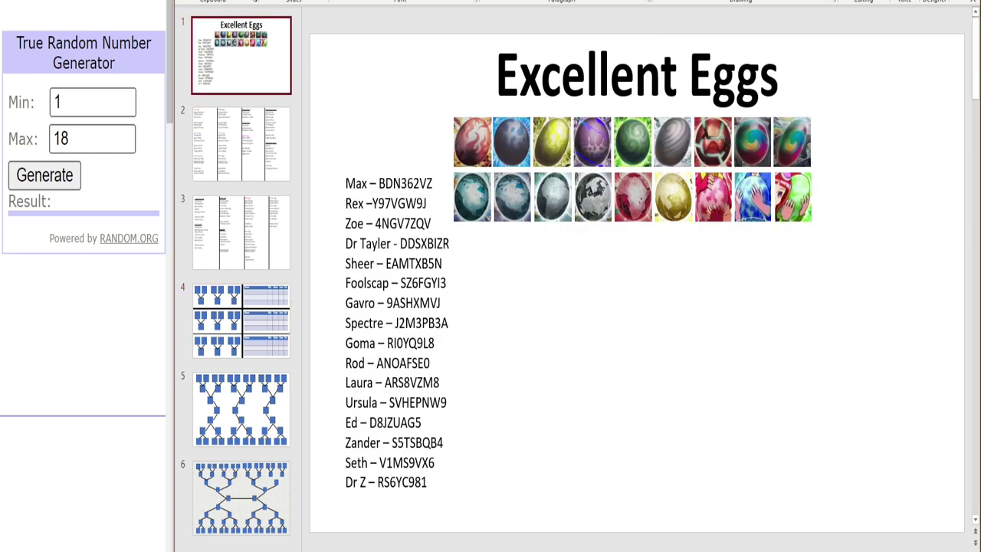
# Go through the Fire Egg moves (Magma Blaster to Blazing Spin) and Water Egg moves (Shockwave to Tragic Sphere).
pyautogui.click(241, 144)
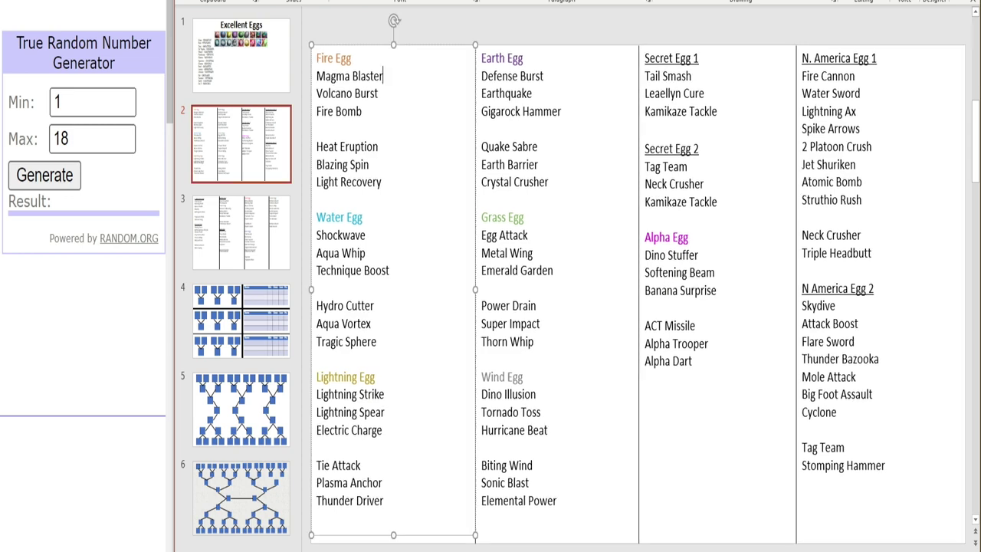
pyautogui.moveTo(383, 76); pyautogui.dragTo(316, 76)
pyautogui.click(374, 93)
pyautogui.click(379, 147)
pyautogui.click(370, 164)
pyautogui.click(363, 217)
pyautogui.click(366, 234)
pyautogui.click(375, 305)
pyautogui.click(372, 323)
pyautogui.click(377, 342)
# Highlight the Fire Egg moves from Heat Eruption through Light Recovery.
pyautogui.click(379, 146)
pyautogui.press('Home')
pyautogui.hotkey('shift', 'Down')
pyautogui.hotkey('shift', 'Down')
pyautogui.hotkey('shift', 'End')
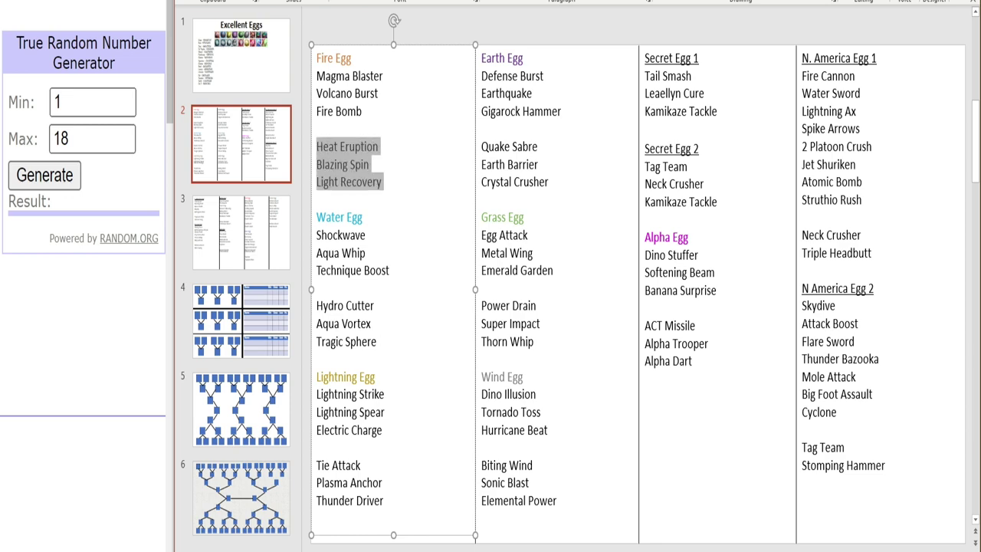
pyautogui.press('Right')
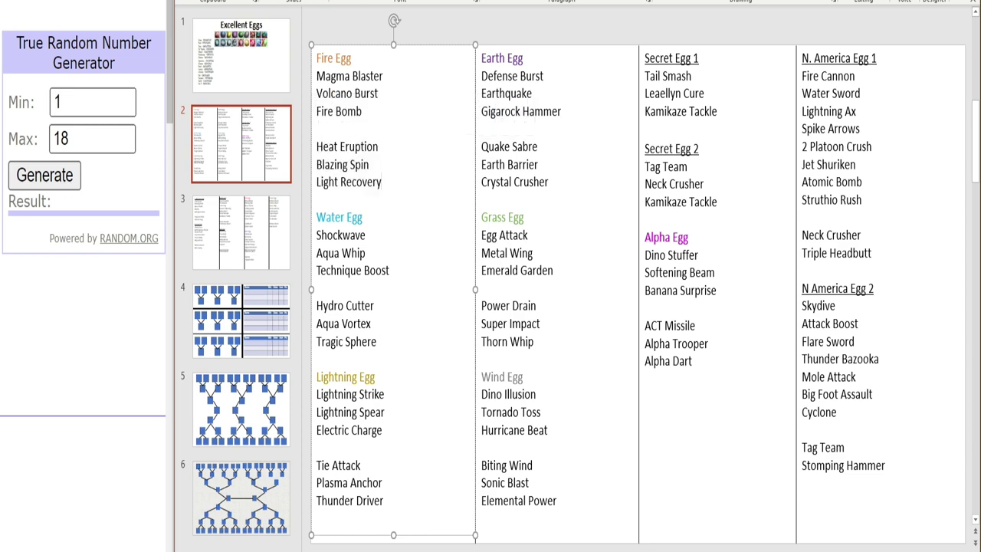
pyautogui.moveTo(316, 164); pyautogui.dragTo(369, 165)
pyautogui.click(362, 182)
pyautogui.tripleClick(362, 182)
pyautogui.press('Right')
pyautogui.moveTo(381, 182); pyautogui.dragTo(347, 147)
pyautogui.click(370, 164)
pyautogui.click(544, 76)
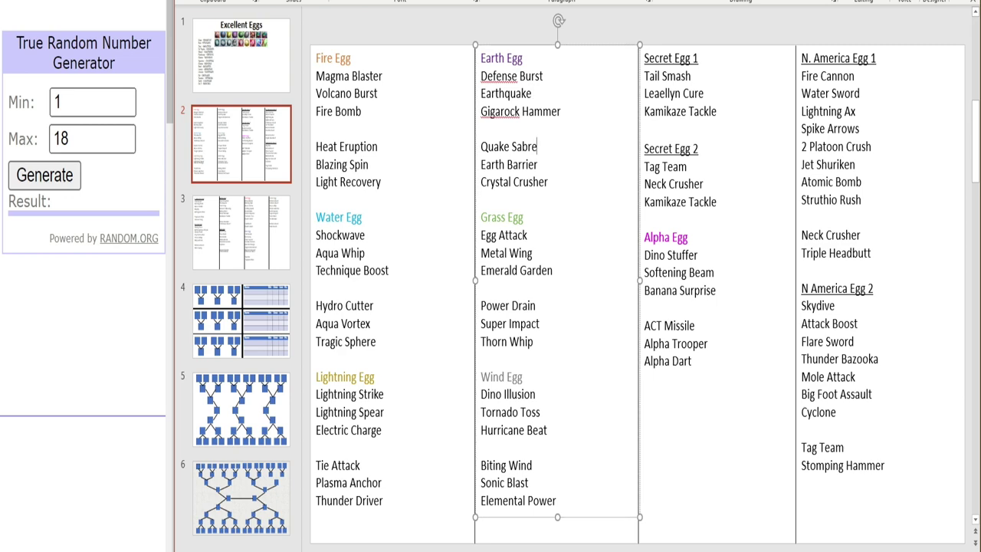
pyautogui.click(549, 182)
pyautogui.click(528, 235)
pyautogui.click(532, 253)
pyautogui.click(554, 270)
pyautogui.click(539, 324)
pyautogui.click(533, 342)
pyautogui.click(523, 377)
pyautogui.click(535, 394)
pyautogui.click(541, 412)
pyautogui.click(547, 430)
pyautogui.click(533, 465)
pyautogui.click(528, 483)
pyautogui.click(556, 500)
pyautogui.click(674, 93)
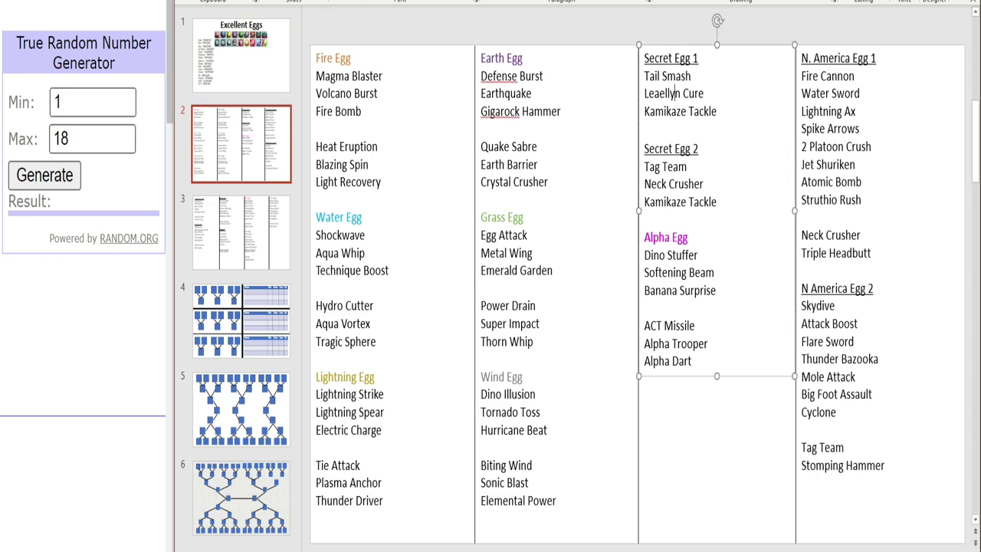
pyautogui.click(681, 93)
pyautogui.click(704, 202)
pyautogui.moveTo(717, 290)
pyautogui.mouseDown()
pyautogui.moveTo(644, 273)
pyautogui.moveTo(645, 255)
pyautogui.mouseUp()
pyautogui.click(699, 291)
pyautogui.moveTo(692, 360); pyautogui.dragTo(700, 273)
pyautogui.click(704, 290)
pyautogui.scroll(-1, 638, 278)
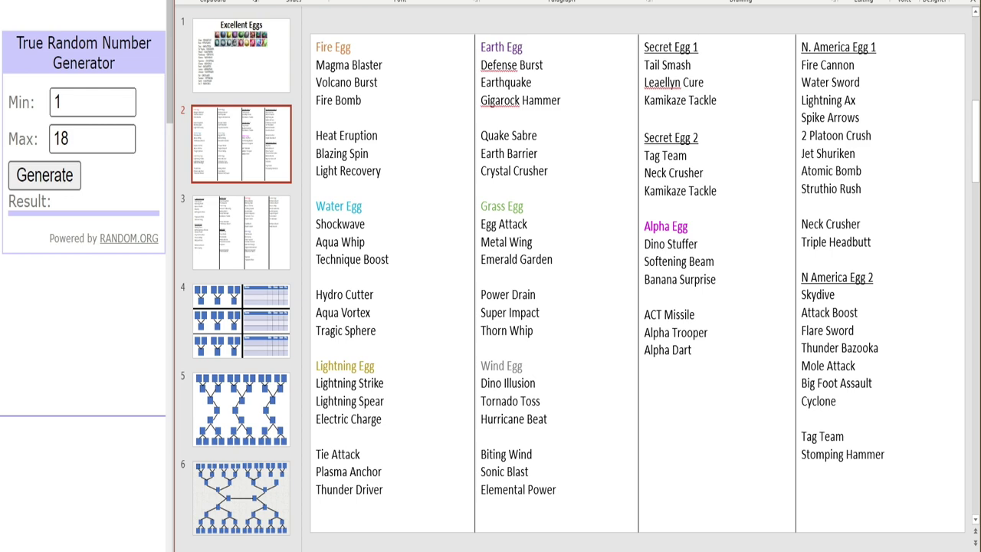
# Highlight the first six N. America Egg 1 moves, starting with Fire Cannon, Water Sword and Lightning Ax.
pyautogui.scroll(1, 638, 279)
pyautogui.click(828, 59)
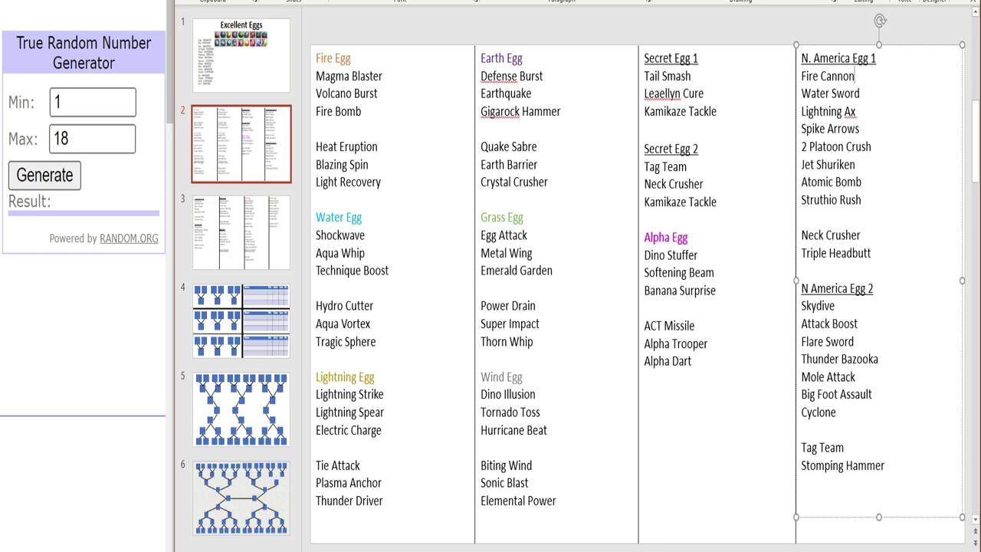
pyautogui.moveTo(855, 76); pyautogui.dragTo(802, 76)
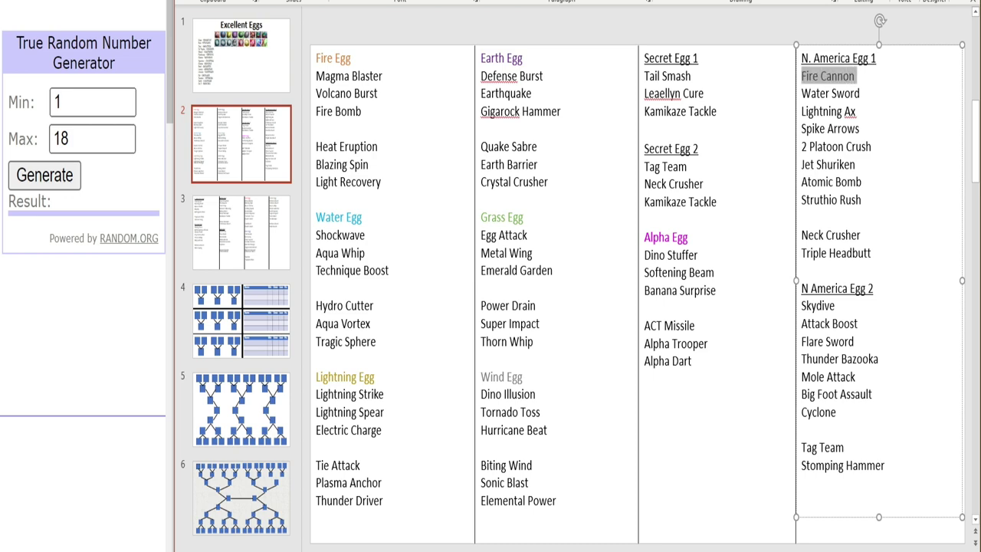
pyautogui.click(860, 93)
pyautogui.moveTo(860, 92); pyautogui.dragTo(802, 92)
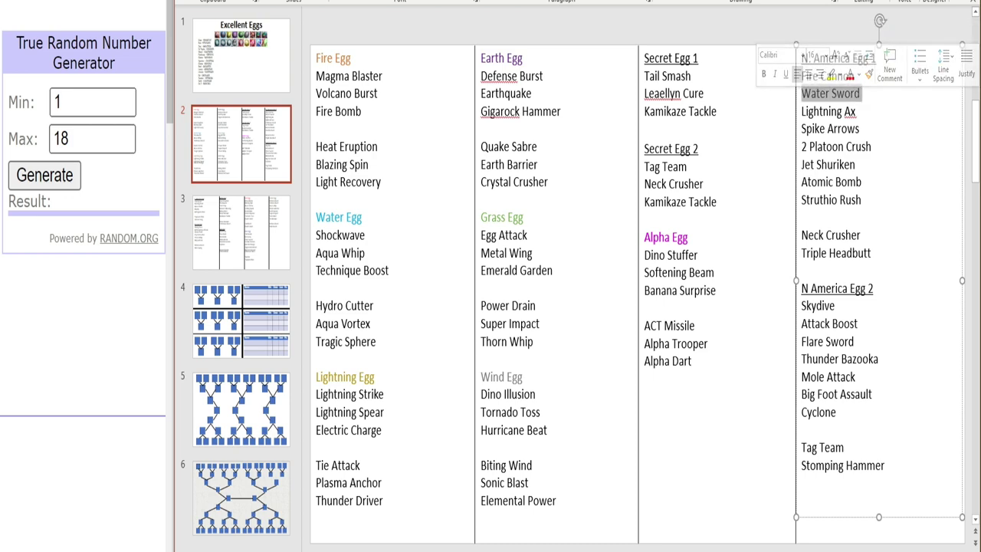
pyautogui.click(856, 111)
pyautogui.moveTo(856, 165)
pyautogui.mouseDown()
pyautogui.moveTo(801, 112)
pyautogui.moveTo(802, 76)
pyautogui.mouseUp()
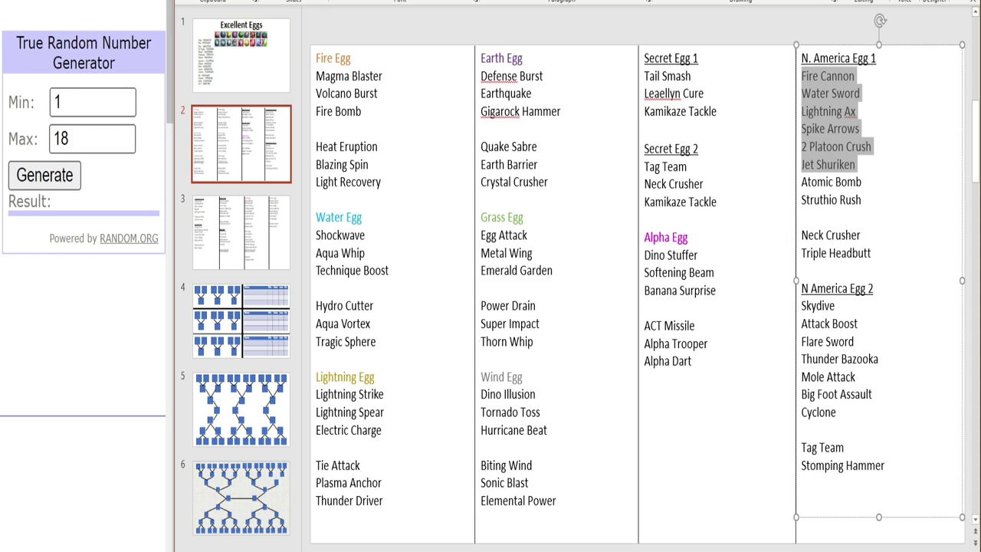
pyautogui.click(802, 217)
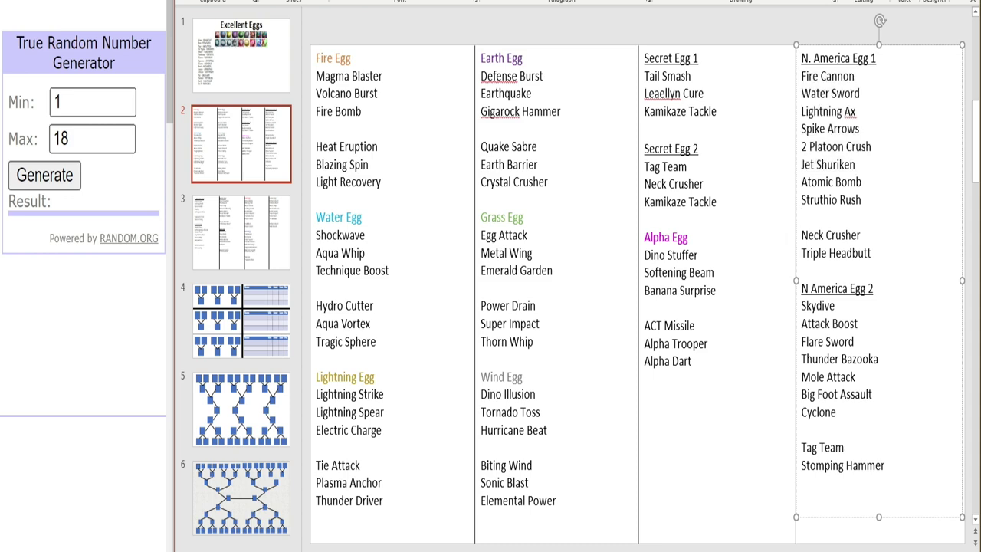
# Highlight the remaining moves from Atomic Bomb through Cyclone, then scroll down to slide 3.
pyautogui.click(862, 181)
pyautogui.moveTo(862, 199)
pyautogui.mouseDown()
pyautogui.moveTo(802, 199)
pyautogui.moveTo(802, 182)
pyautogui.mouseUp()
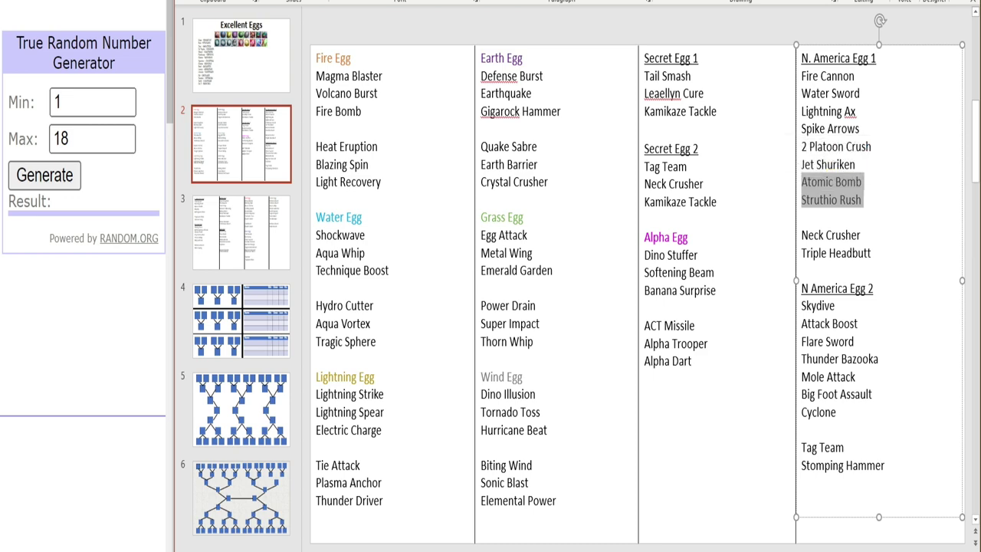
pyautogui.click(824, 235)
pyautogui.moveTo(823, 235)
pyautogui.mouseDown()
pyautogui.moveTo(860, 236)
pyautogui.moveTo(872, 253)
pyautogui.mouseUp()
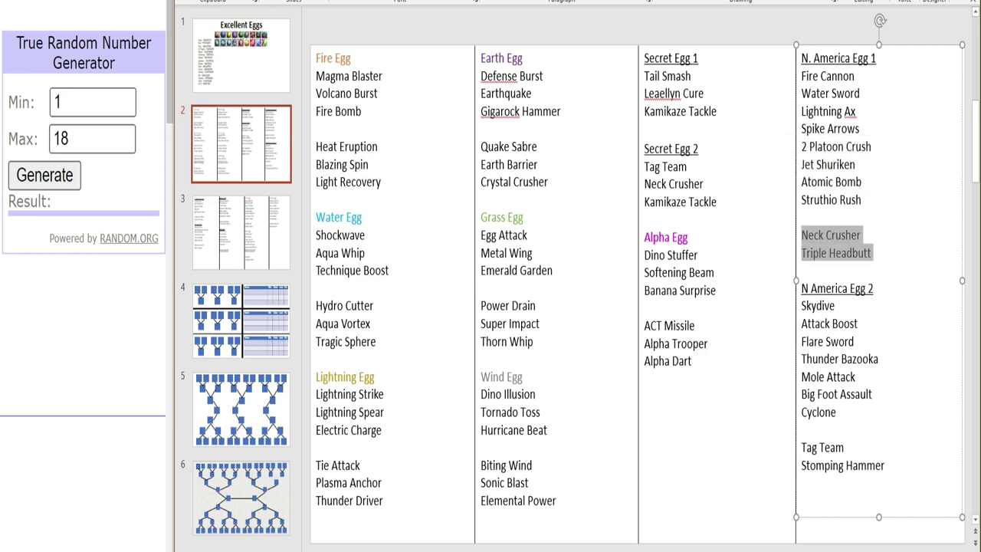
pyautogui.click(872, 253)
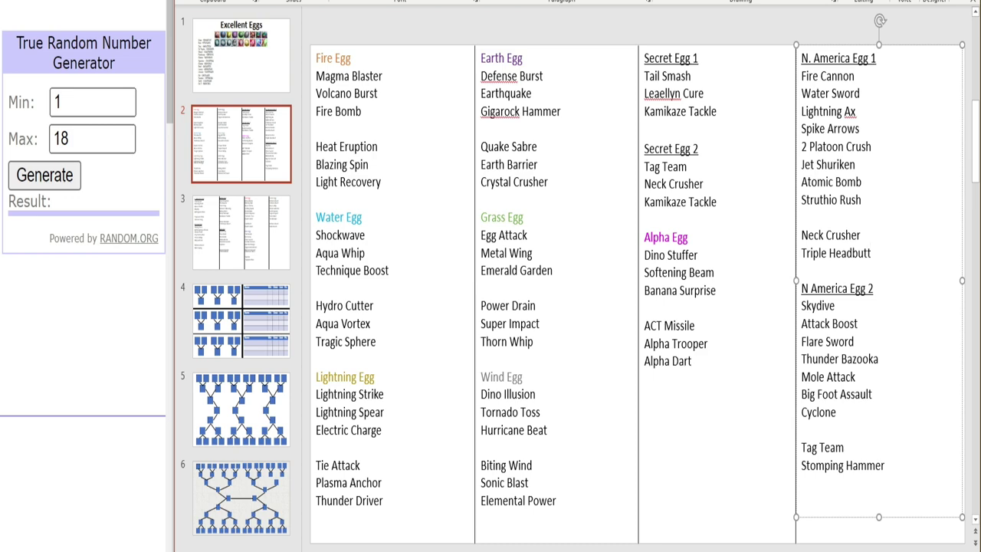
pyautogui.moveTo(802, 341); pyautogui.dragTo(837, 413)
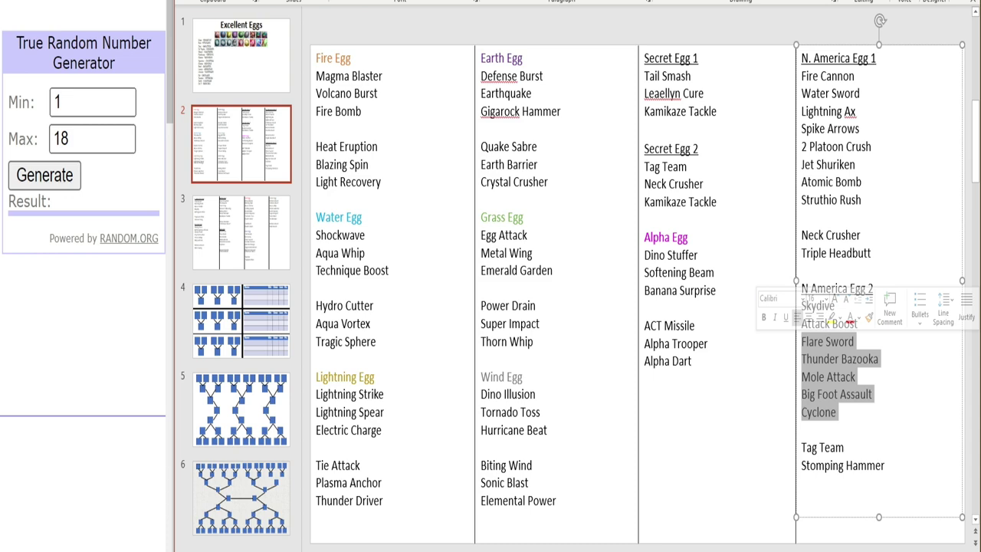
pyautogui.scroll(-3, 636, 284)
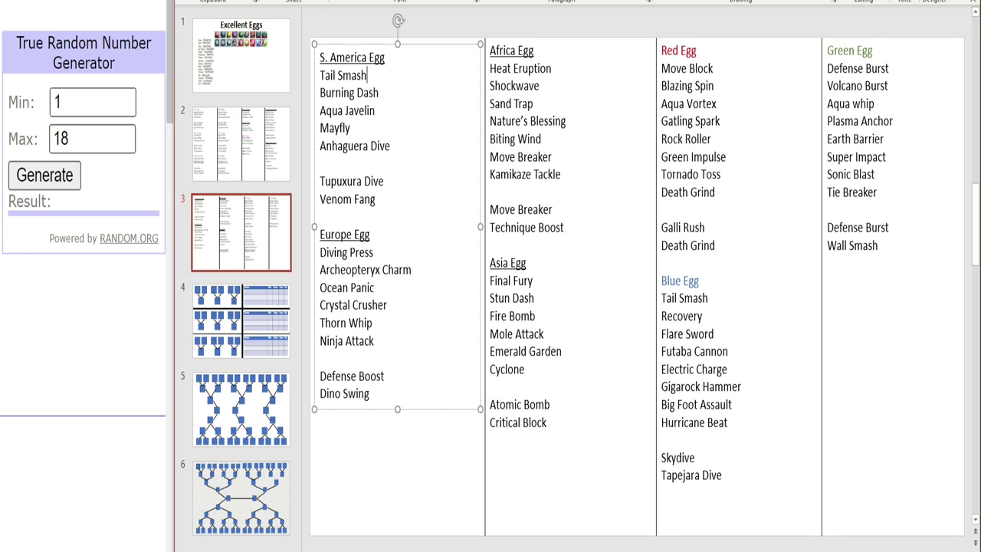
pyautogui.moveTo(370, 75); pyautogui.dragTo(320, 75)
pyautogui.moveTo(391, 146)
pyautogui.mouseDown()
pyautogui.moveTo(320, 146)
pyautogui.moveTo(320, 75)
pyautogui.moveTo(320, 111)
pyautogui.mouseUp()
pyautogui.click(385, 181)
pyautogui.click(360, 111)
pyautogui.doubleClick(337, 180)
pyautogui.moveTo(319, 199); pyautogui.dragTo(376, 199)
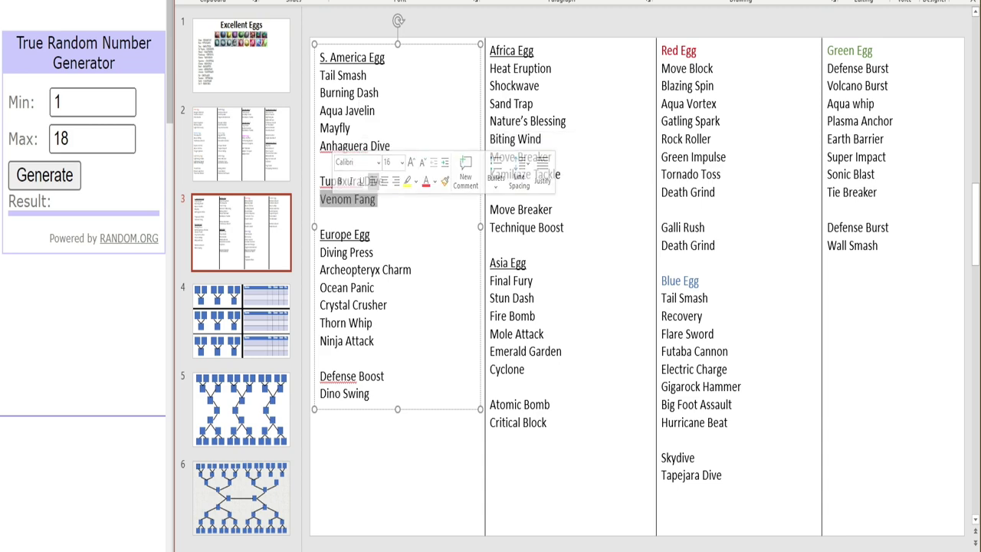
pyautogui.click(320, 217)
pyautogui.doubleClick(336, 252)
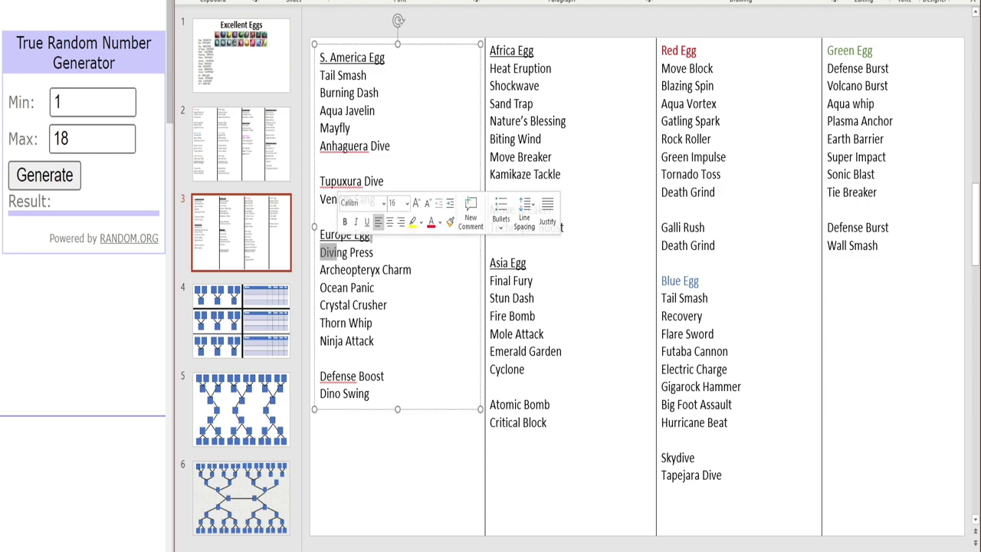
pyautogui.doubleClick(361, 253)
pyautogui.moveTo(373, 252); pyautogui.dragTo(319, 234)
pyautogui.click(374, 288)
pyautogui.doubleClick(397, 270)
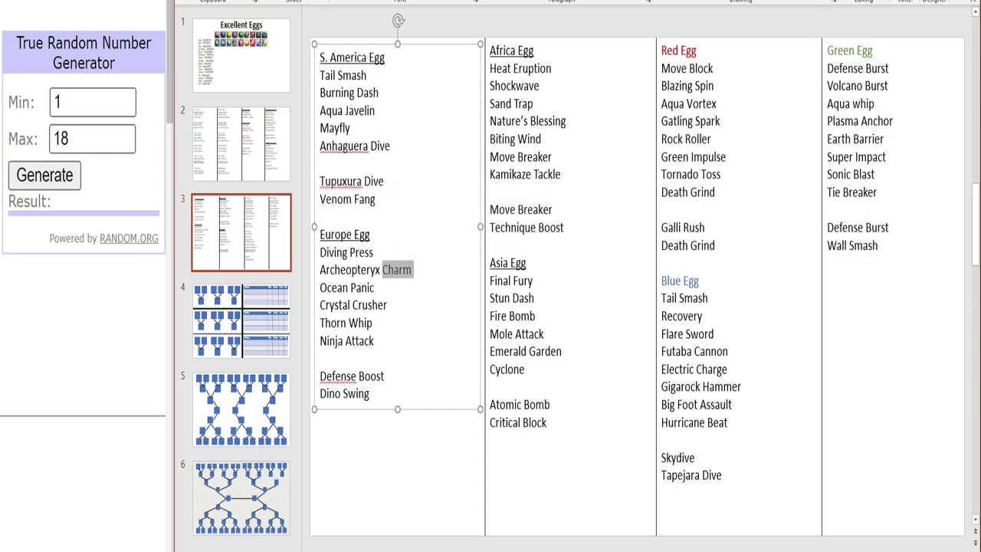
pyautogui.keyDown('shift'); pyautogui.click(319, 253); pyautogui.keyUp('shift')
pyautogui.doubleClick(357, 393)
pyautogui.keyDown('shift'); pyautogui.click(320, 375); pyautogui.keyUp('shift')
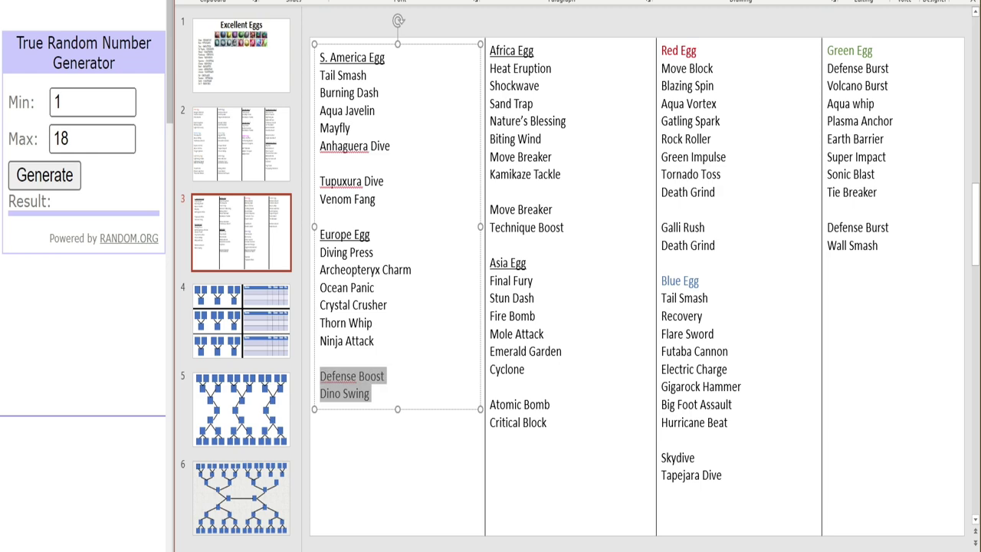
pyautogui.click(385, 376)
pyautogui.moveTo(374, 341)
pyautogui.mouseDown()
pyautogui.moveTo(320, 305)
pyautogui.moveTo(319, 288)
pyautogui.mouseUp()
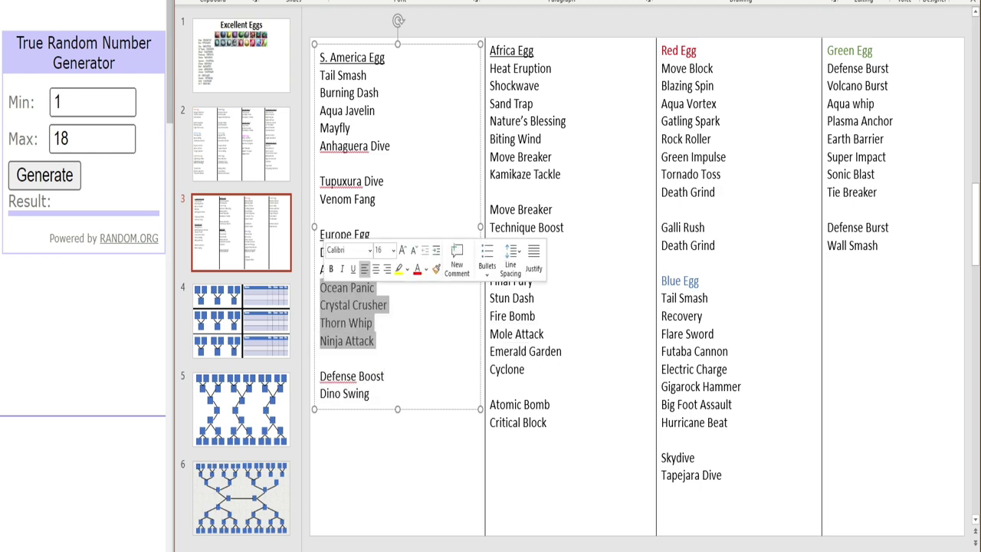
pyautogui.click(491, 192)
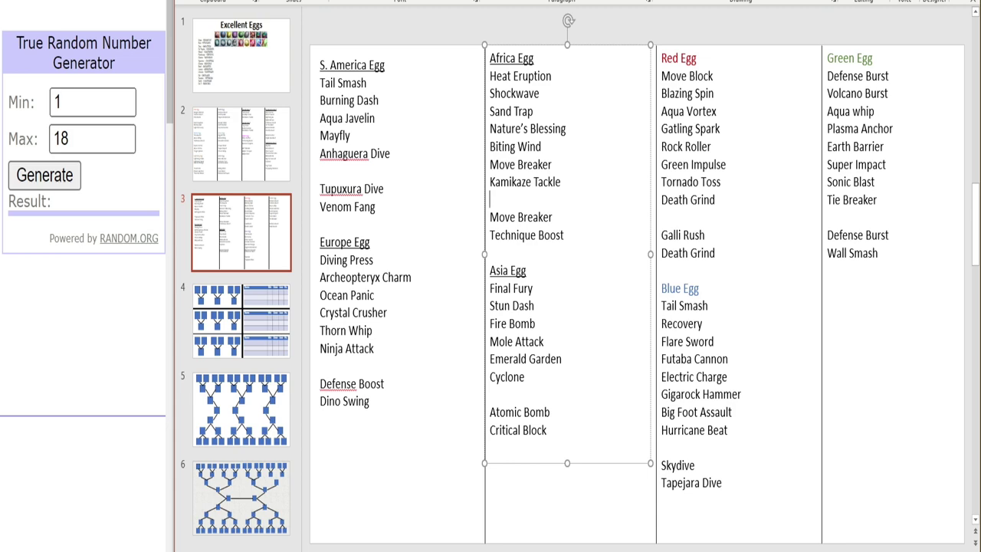
pyautogui.moveTo(562, 184); pyautogui.dragTo(491, 163)
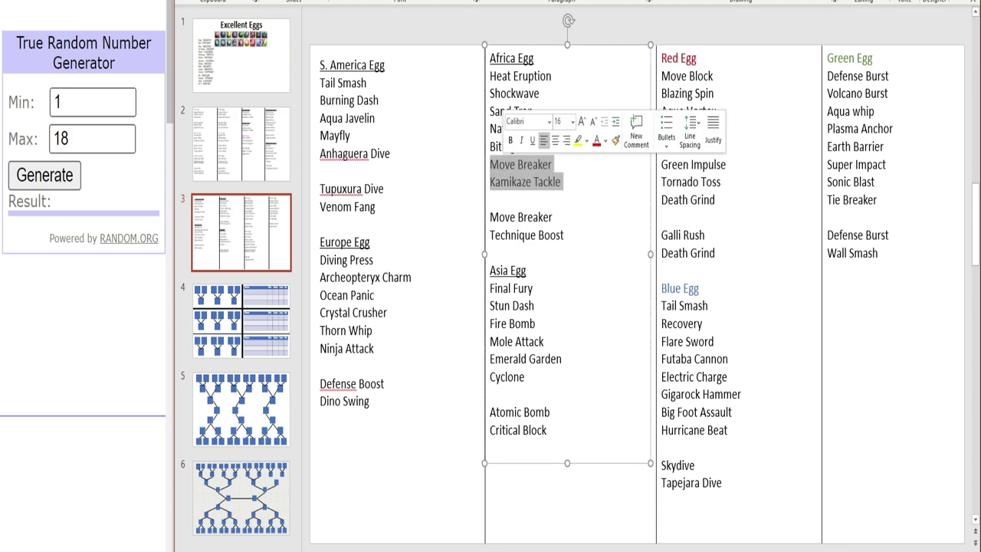
pyautogui.moveTo(564, 236); pyautogui.dragTo(491, 217)
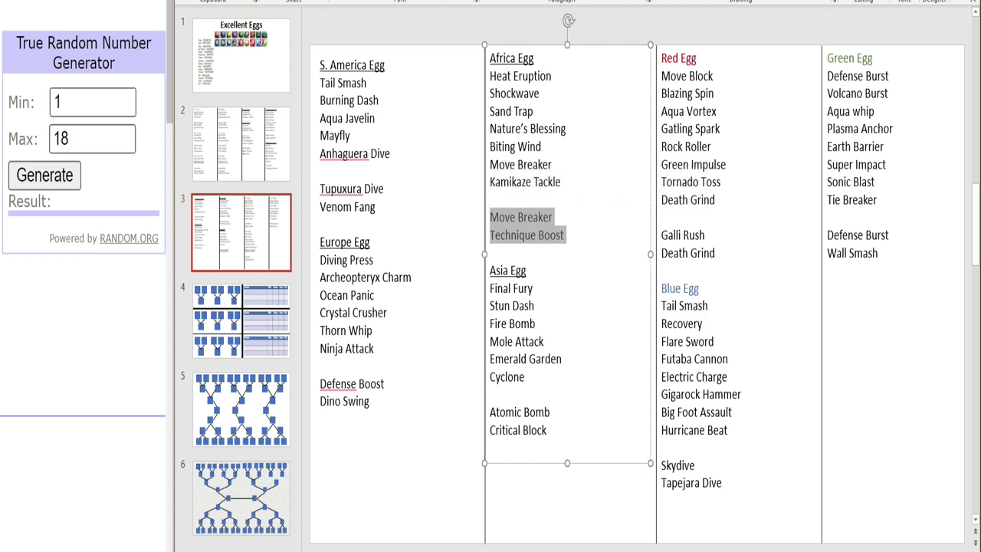
pyautogui.click(530, 322)
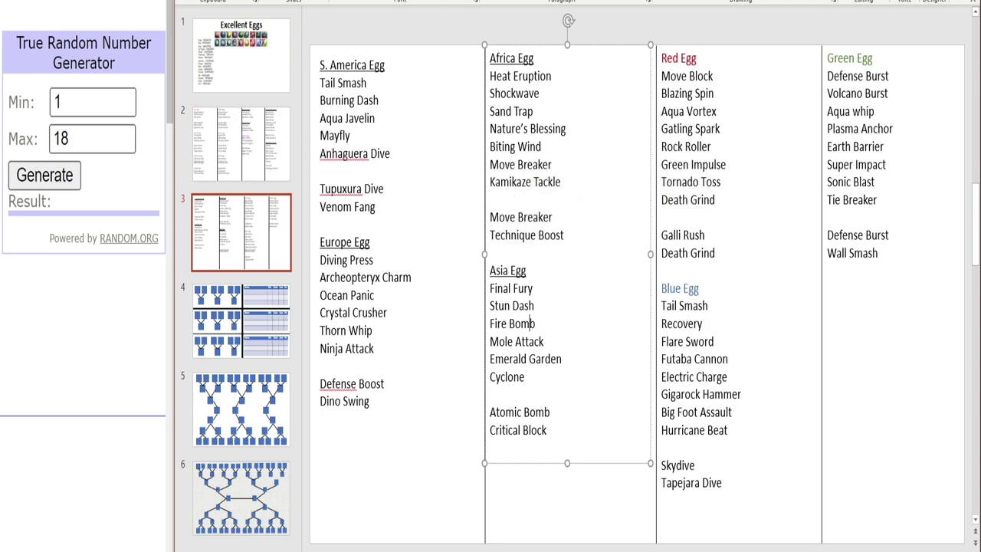
pyautogui.moveTo(534, 288)
pyautogui.mouseDown()
pyautogui.moveTo(490, 288)
pyautogui.moveTo(490, 305)
pyautogui.mouseUp()
pyautogui.moveTo(549, 412); pyautogui.dragTo(490, 413)
pyautogui.moveTo(548, 431); pyautogui.dragTo(490, 430)
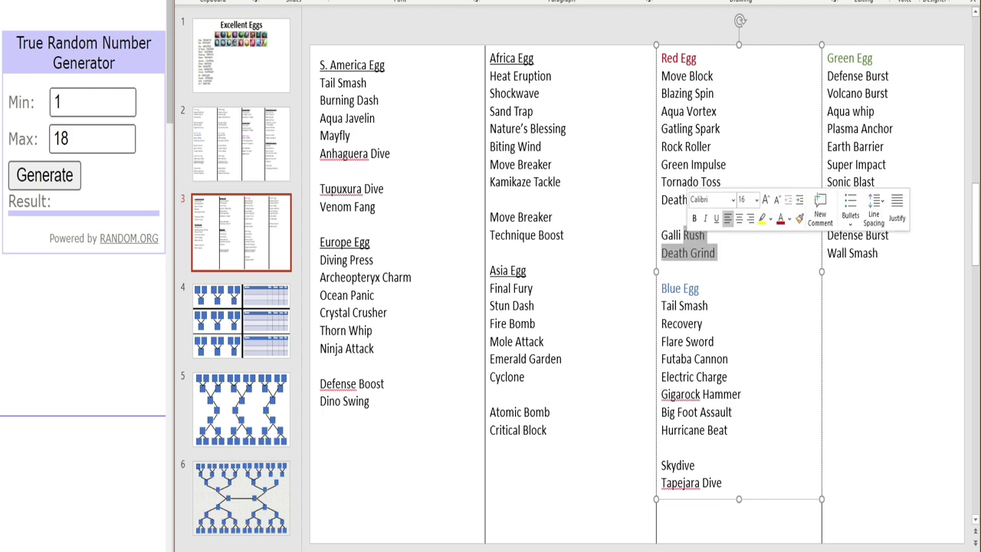
pyautogui.moveTo(662, 235)
pyautogui.mouseDown()
pyautogui.moveTo(706, 236)
pyautogui.moveTo(716, 253)
pyautogui.mouseUp()
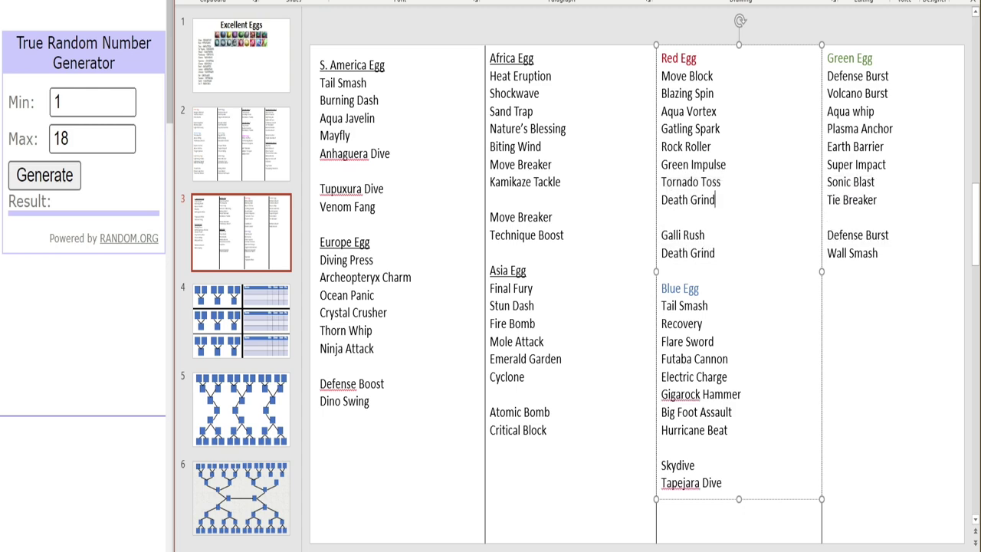
pyautogui.moveTo(716, 200); pyautogui.dragTo(662, 201)
pyautogui.click(682, 235)
pyautogui.moveTo(715, 76); pyautogui.dragTo(661, 76)
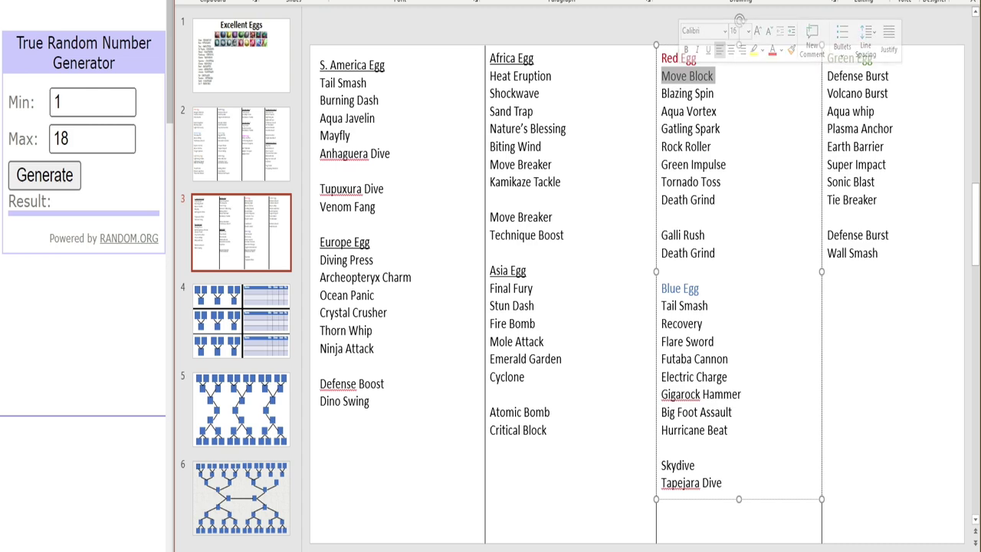
pyautogui.click(683, 200)
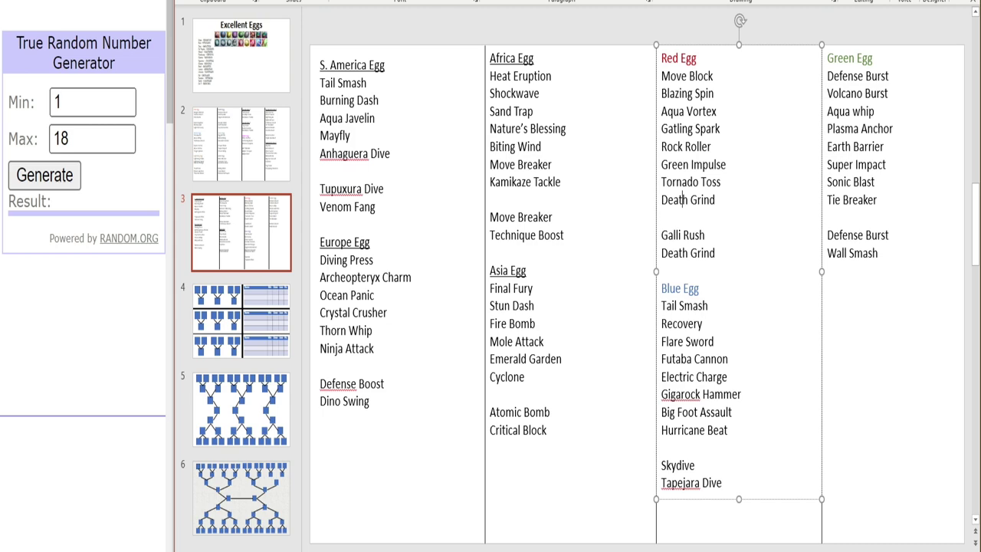
pyautogui.click(703, 323)
pyautogui.moveTo(703, 324); pyautogui.dragTo(661, 305)
pyautogui.moveTo(723, 483); pyautogui.dragTo(662, 466)
pyautogui.click(695, 465)
pyautogui.moveTo(722, 483); pyautogui.dragTo(662, 483)
pyautogui.click(695, 483)
pyautogui.click(880, 93)
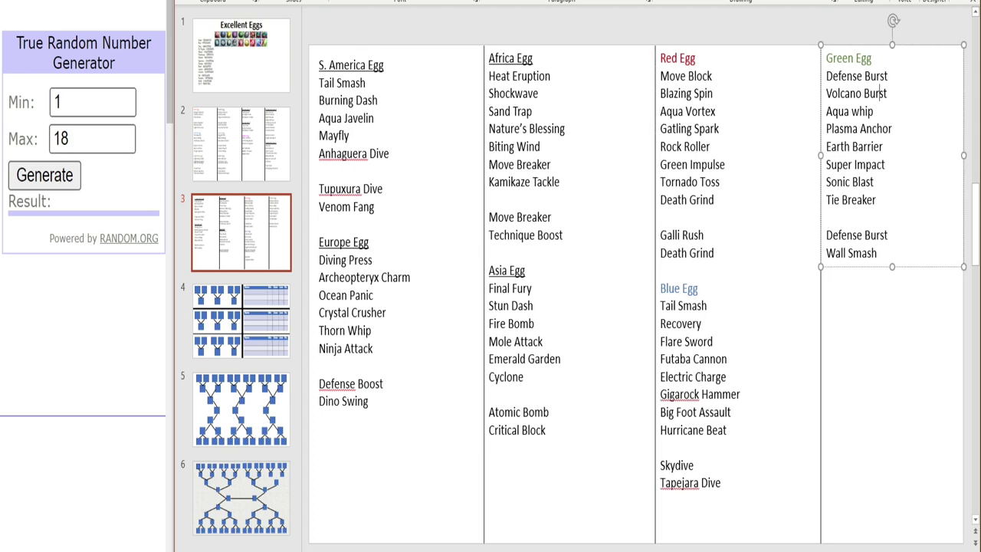
pyautogui.moveTo(827, 75)
pyautogui.mouseDown()
pyautogui.moveTo(889, 76)
pyautogui.moveTo(827, 93)
pyautogui.mouseUp()
pyautogui.click(861, 75)
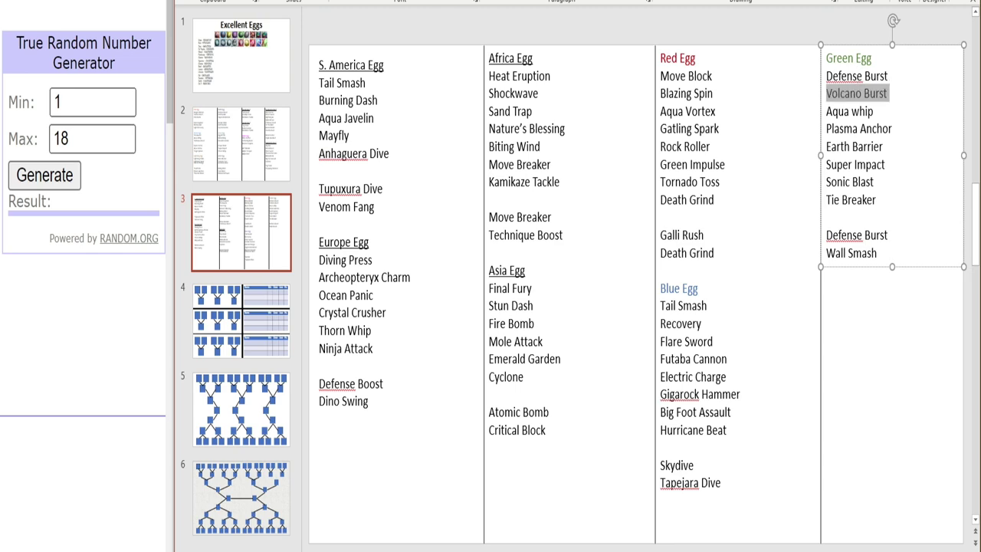
pyautogui.moveTo(826, 199); pyautogui.dragTo(877, 199)
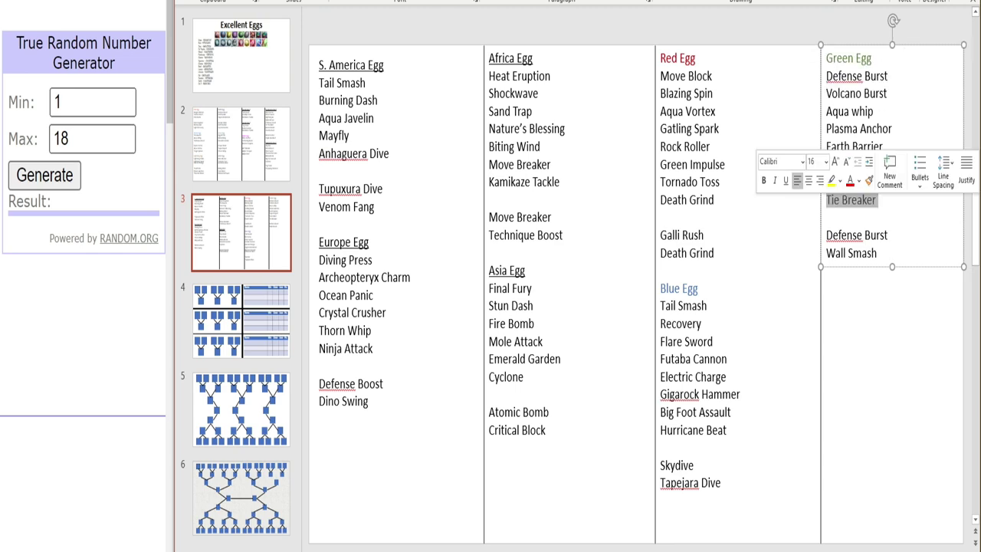
pyautogui.moveTo(890, 236); pyautogui.dragTo(826, 235)
pyautogui.click(878, 253)
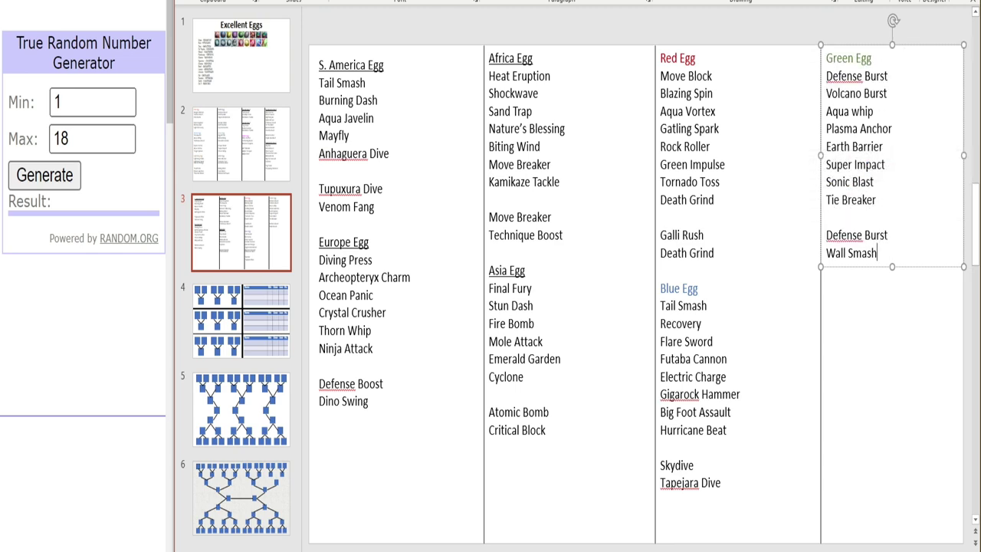
pyautogui.moveTo(878, 253); pyautogui.dragTo(826, 253)
pyautogui.click(868, 253)
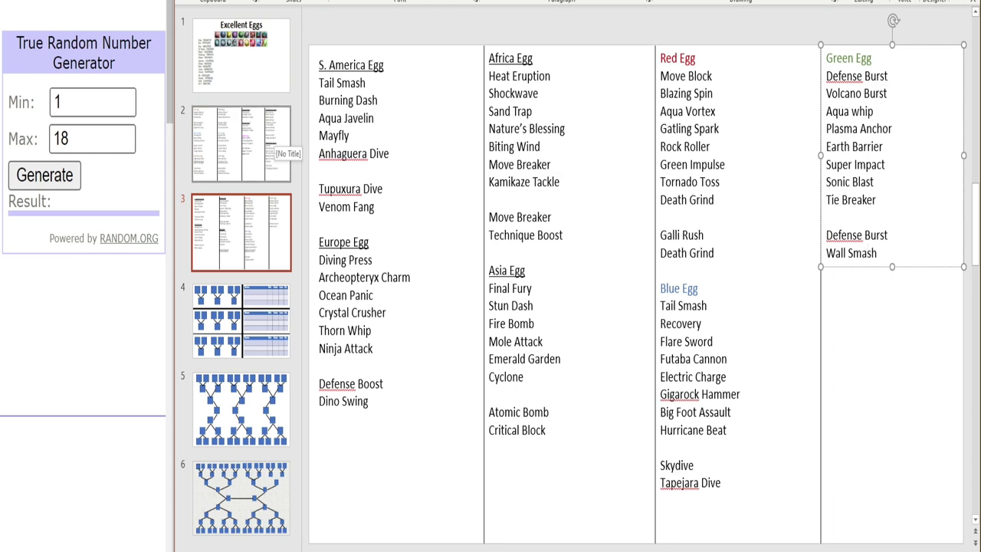
# Pass through the slide 2 egg lists and go back to slide 1, the Excellent Eggs title slide.
pyautogui.click(270, 140)
pyautogui.click(242, 55)
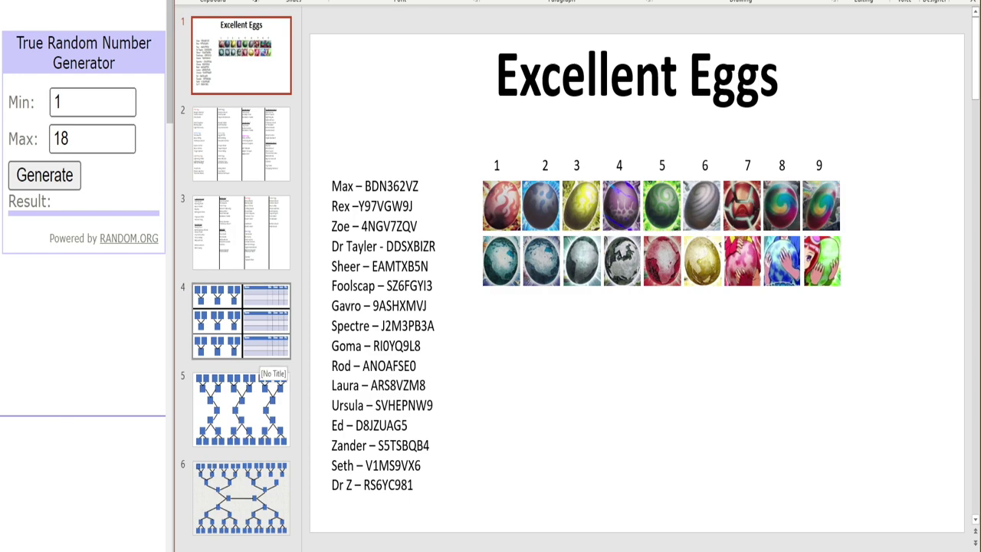
# Draw egg 18, shift it to mark it drawn, and paste it into slide 4's first top-row slot.
pyautogui.click(261, 353)
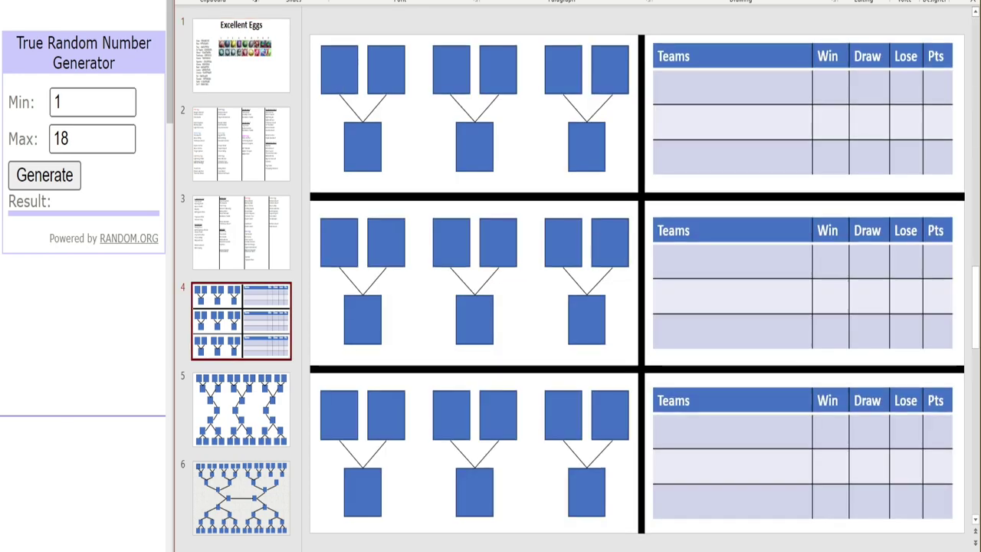
pyautogui.click(339, 69)
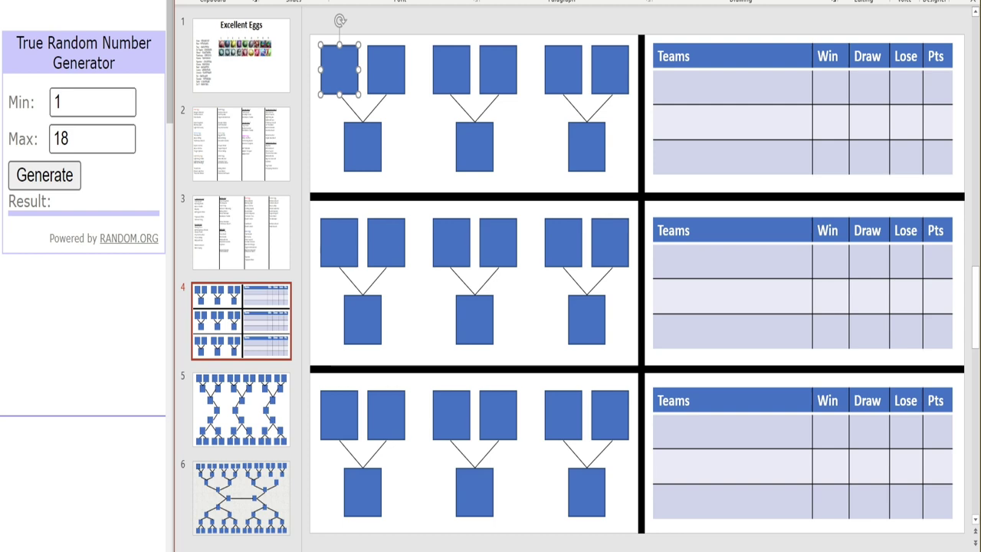
pyautogui.click(242, 55)
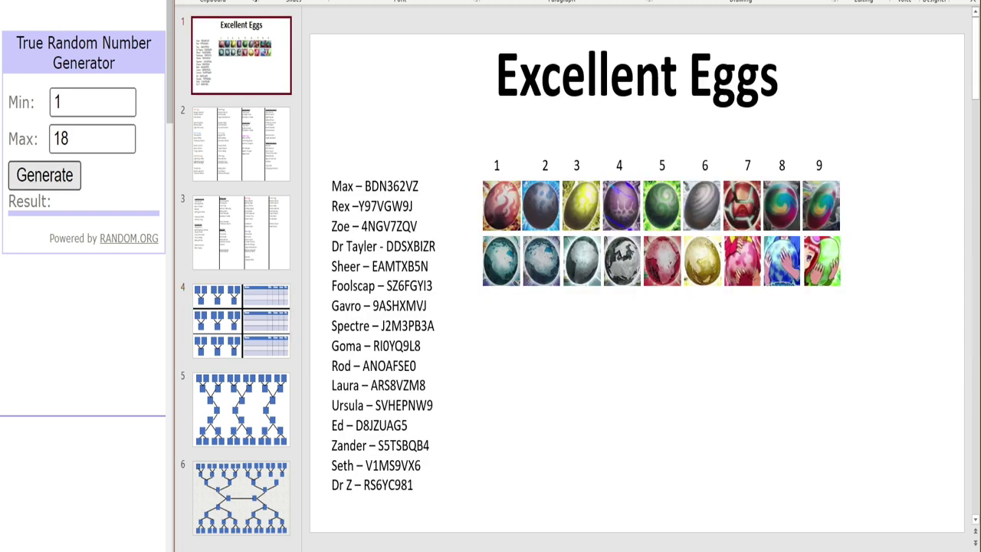
pyautogui.click(44, 175)
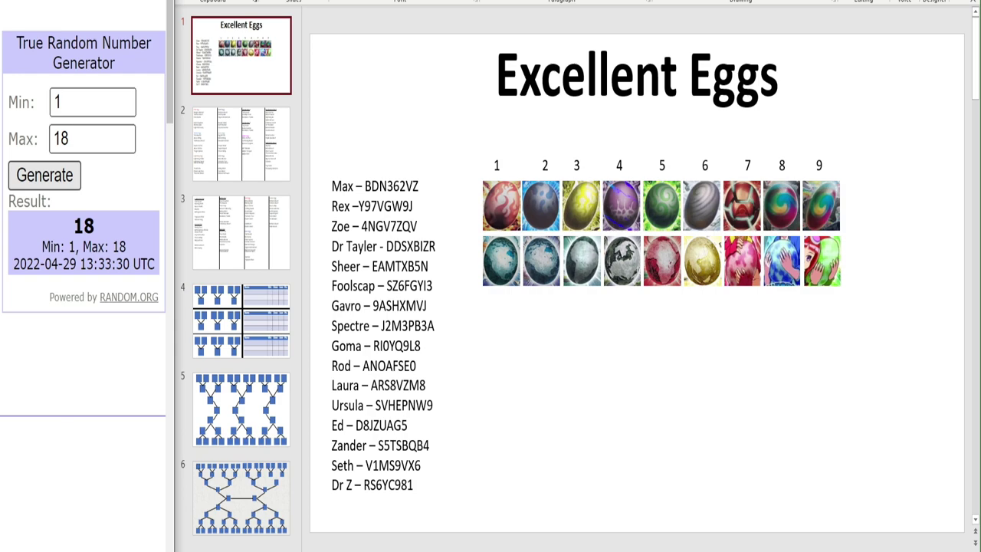
pyautogui.moveTo(821, 261)
pyautogui.mouseDown()
pyautogui.moveTo(826, 284)
pyautogui.moveTo(825, 265)
pyautogui.mouseUp()
pyautogui.click(241, 320)
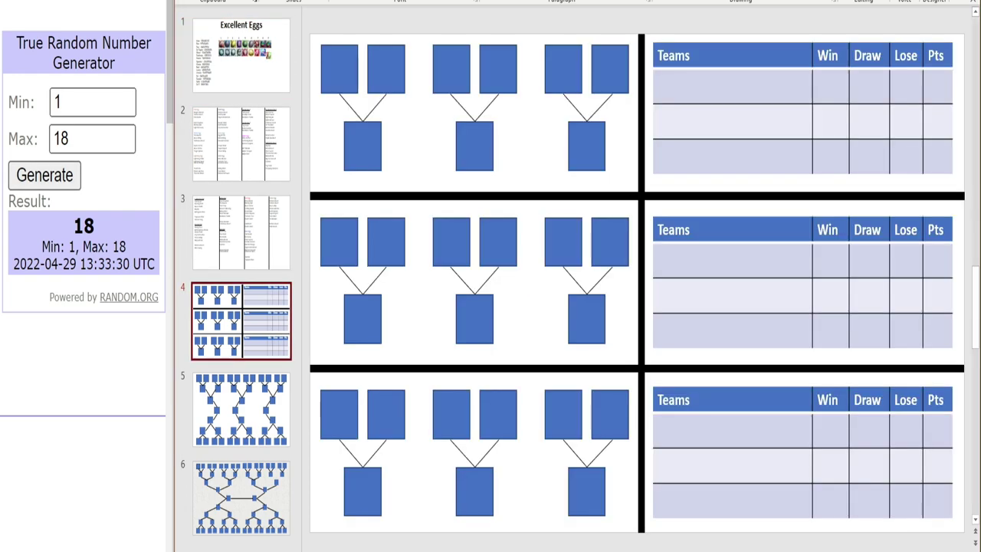
pyautogui.rightClick(410, 136)
pyautogui.click(460, 171)
pyautogui.moveTo(635, 276); pyautogui.dragTo(339, 70)
# Draw egg 3, lift it above its row to mark it drawn, and copy it.
pyautogui.click(242, 53)
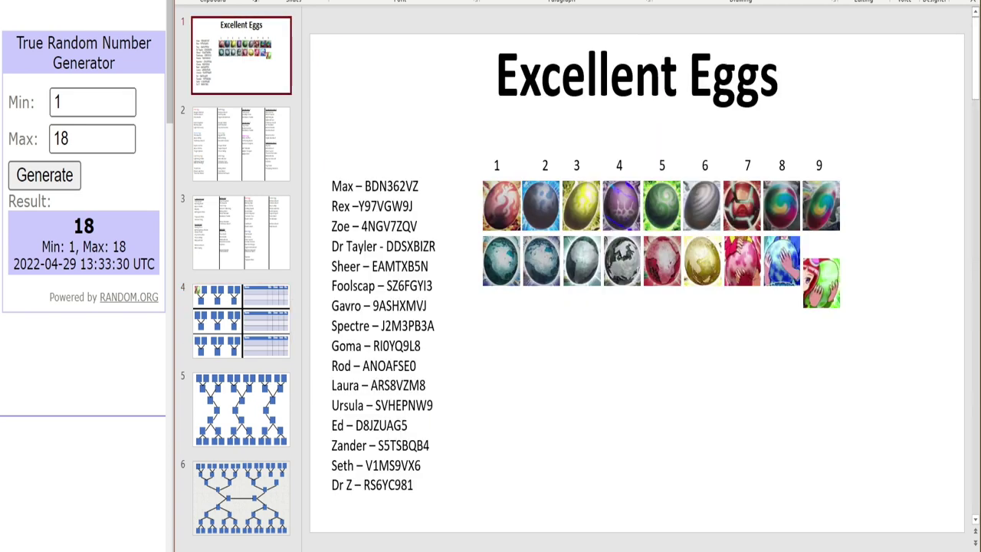
pyautogui.click(45, 174)
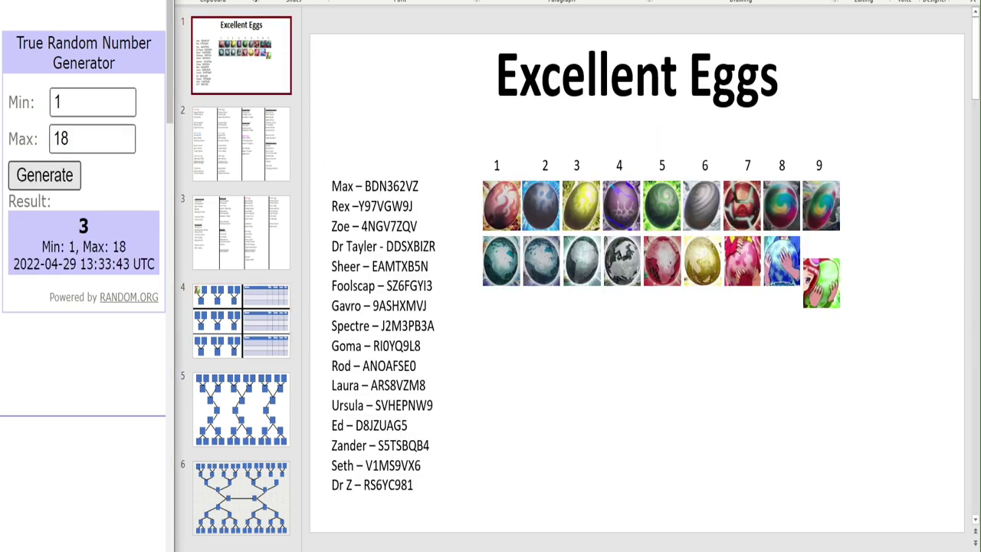
pyautogui.click(580, 158)
pyautogui.moveTo(580, 158); pyautogui.dragTo(579, 142)
pyautogui.rightClick(577, 175)
pyautogui.click(601, 199)
pyautogui.click(242, 321)
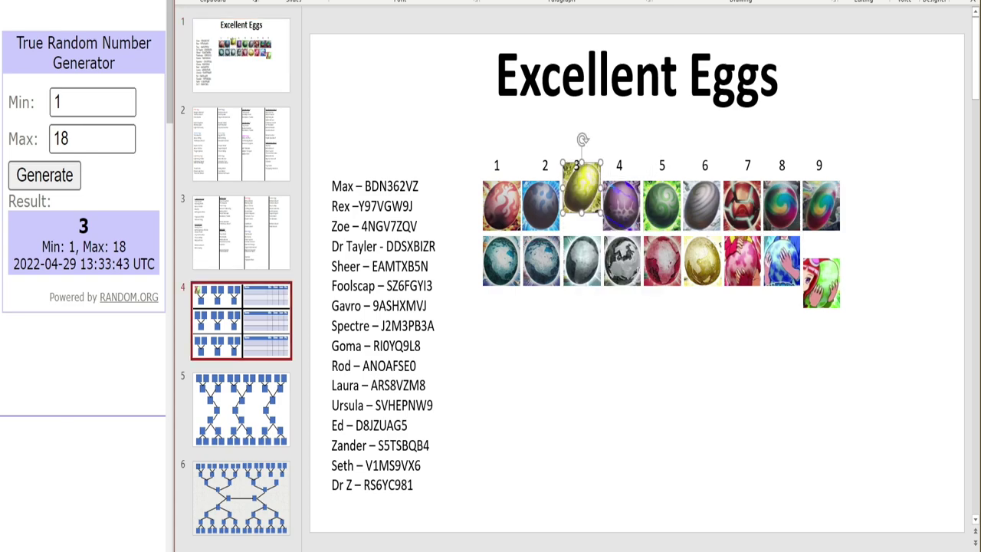
# Draw egg 16, shift it down to mark it drawn, and paste a copy onto the bracket slide.
pyautogui.click(242, 54)
pyautogui.click(92, 138)
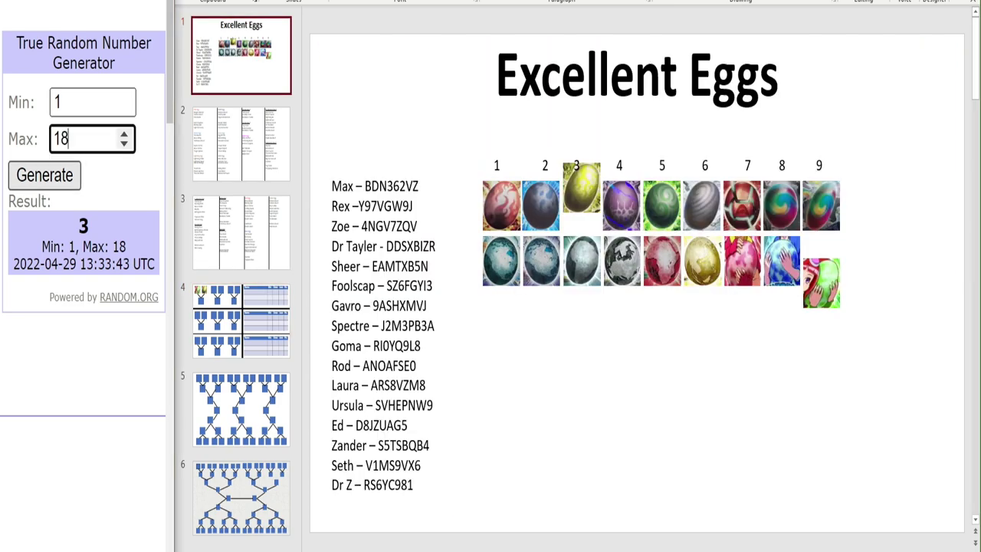
pyautogui.press('Return')
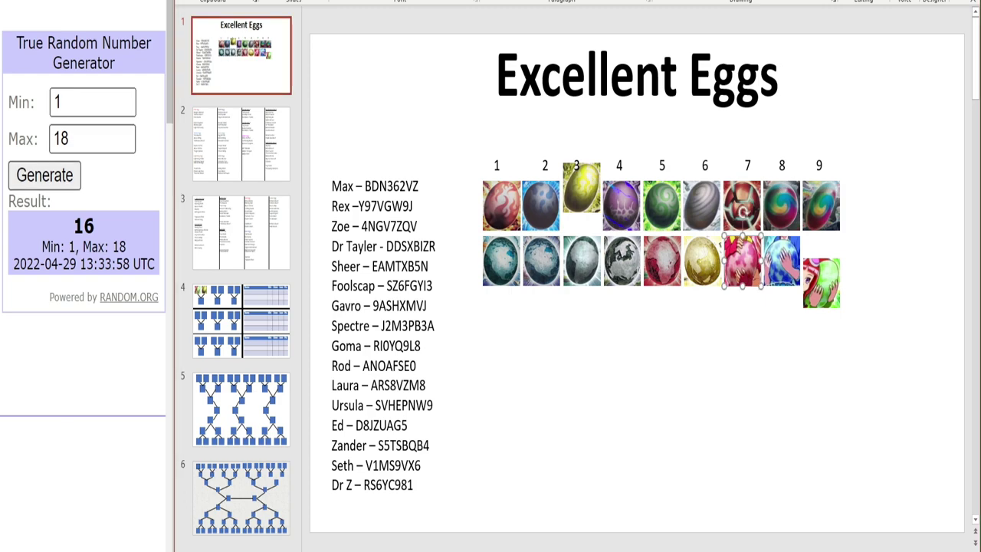
pyautogui.moveTo(743, 261); pyautogui.dragTo(743, 286)
pyautogui.rightClick(732, 287)
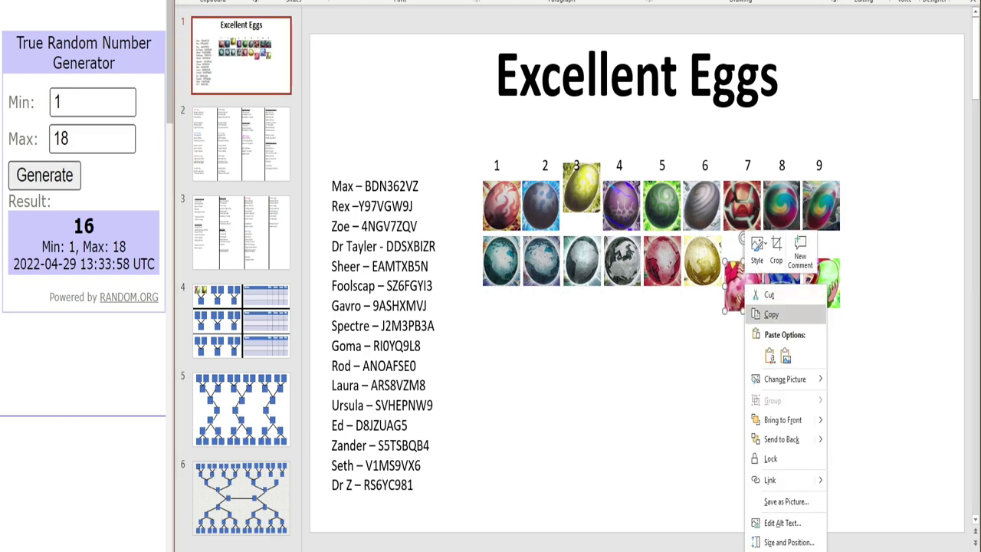
pyautogui.click(721, 313)
pyautogui.click(241, 321)
pyautogui.hotkey('ctrl', 'v')
# Draw egg 14, mark it drawn, and place a copy in the fourth top-row slot.
pyautogui.click(241, 55)
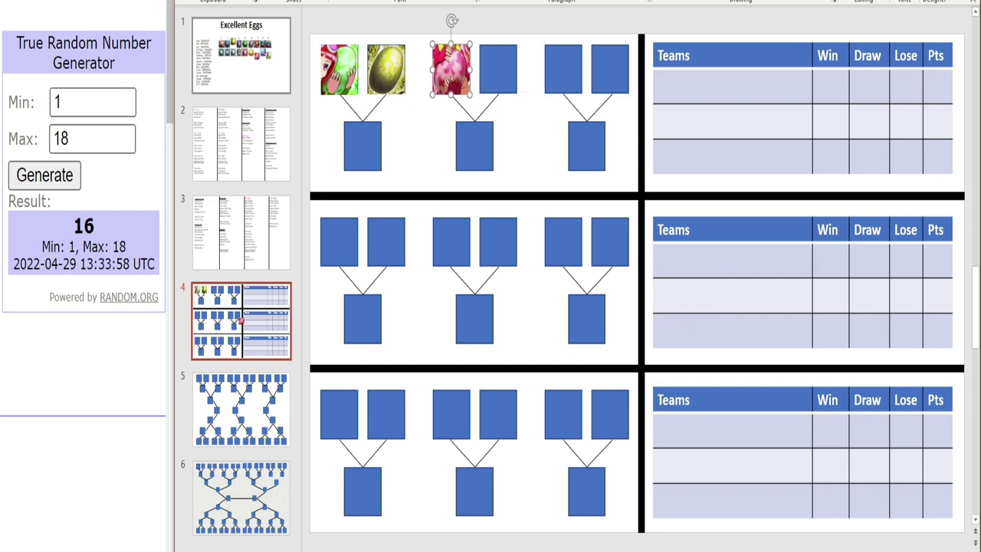
pyautogui.click(45, 175)
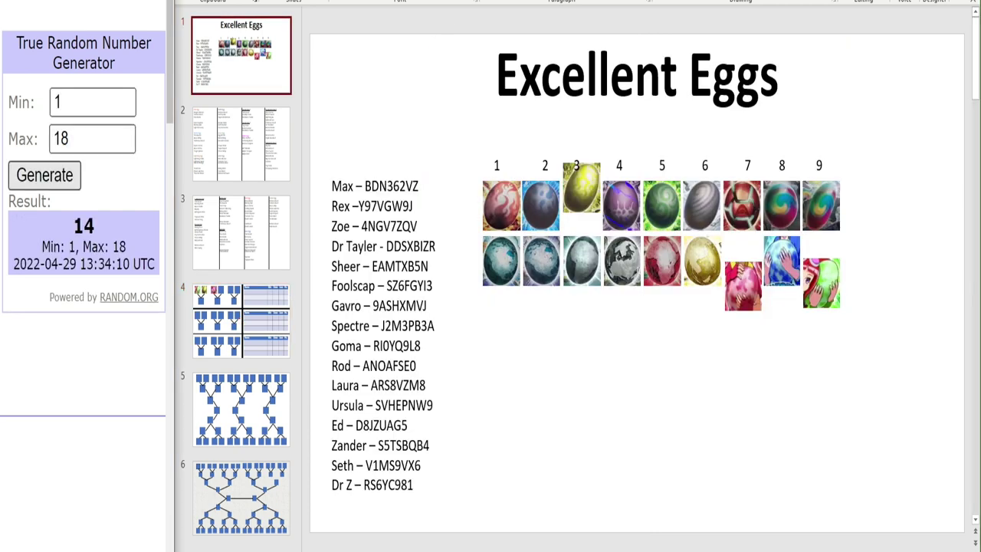
pyautogui.moveTo(663, 261)
pyautogui.mouseDown()
pyautogui.moveTo(654, 280)
pyautogui.moveTo(664, 284)
pyautogui.mouseUp()
pyautogui.rightClick(666, 292)
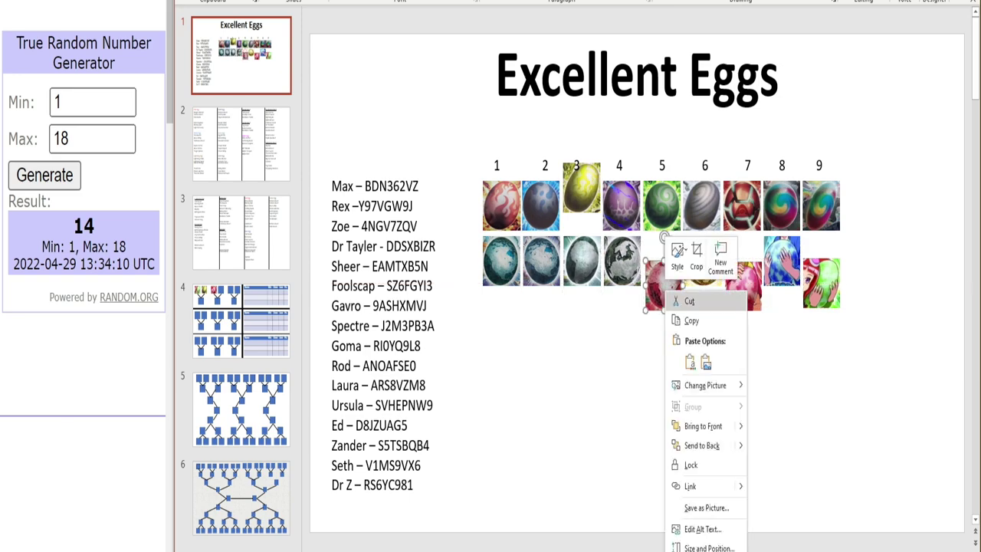
pyautogui.click(689, 301)
pyautogui.click(241, 320)
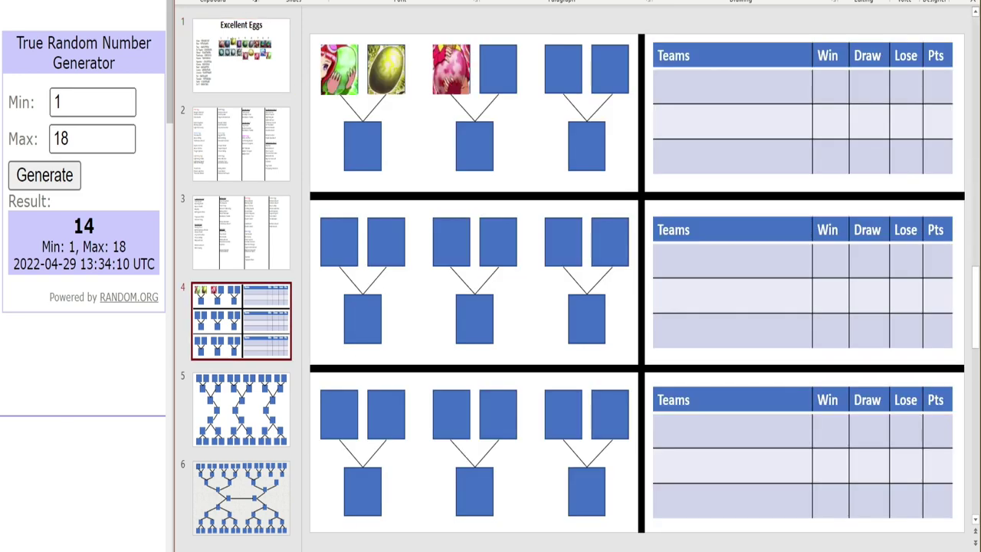
pyautogui.rightClick(515, 152)
pyautogui.click(557, 186)
pyautogui.moveTo(636, 283)
pyautogui.mouseDown()
pyautogui.moveTo(527, 98)
pyautogui.moveTo(491, 71)
pyautogui.moveTo(494, 54)
pyautogui.moveTo(498, 69)
pyautogui.mouseUp()
pyautogui.click(241, 55)
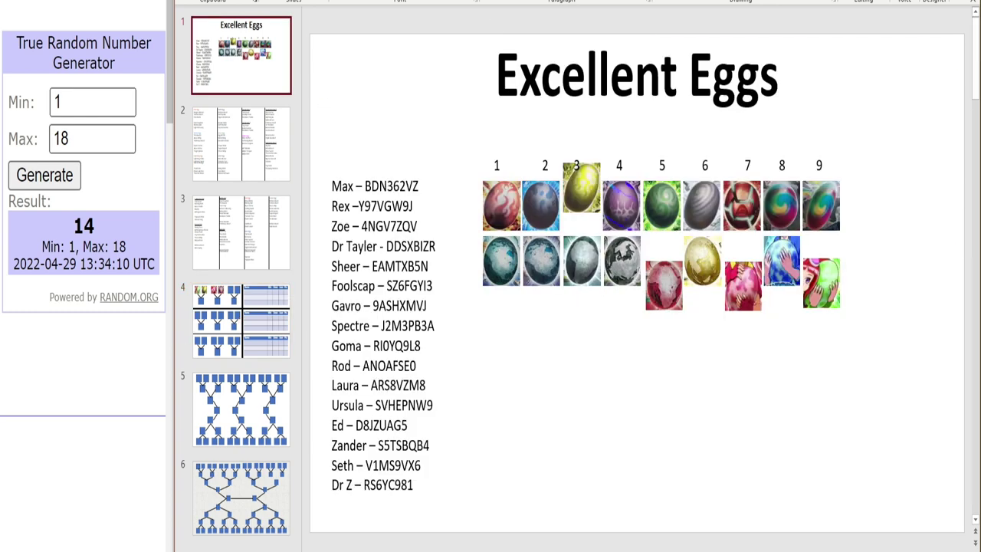
# Draw egg 17, mark it drawn, and place a copy in the fifth top-row slot.
pyautogui.click(45, 175)
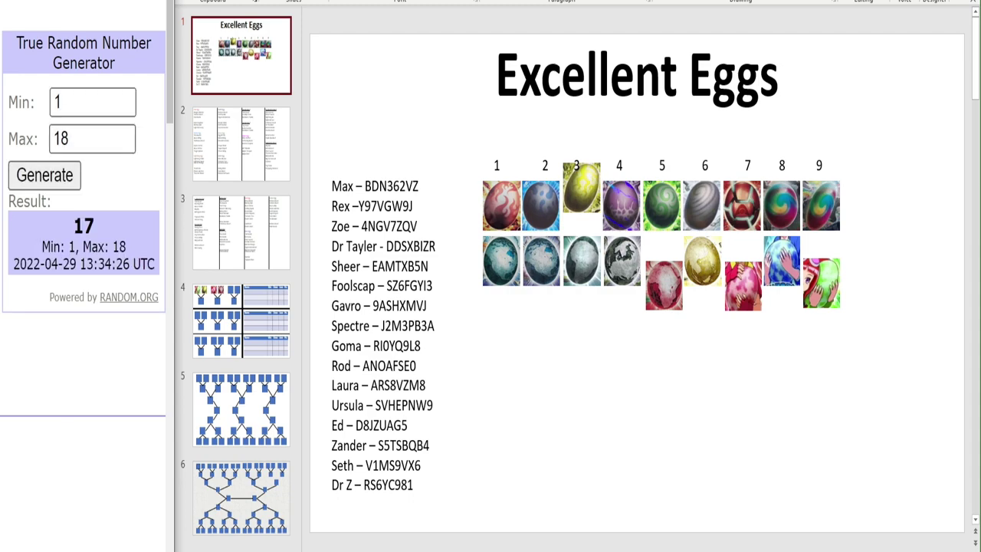
pyautogui.moveTo(783, 276)
pyautogui.mouseDown()
pyautogui.moveTo(783, 264)
pyautogui.moveTo(783, 301)
pyautogui.mouseUp()
pyautogui.rightClick(784, 300)
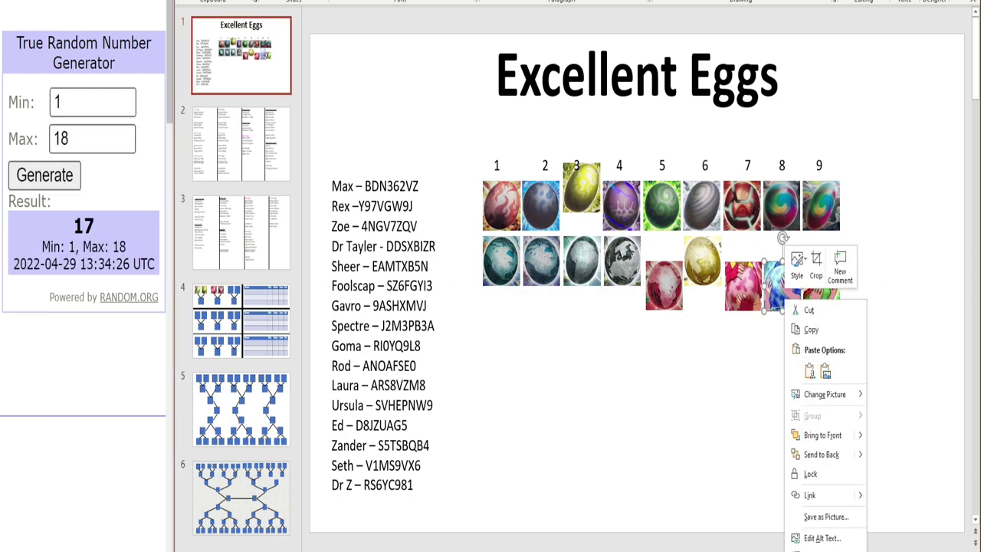
pyautogui.click(811, 330)
pyautogui.click(242, 320)
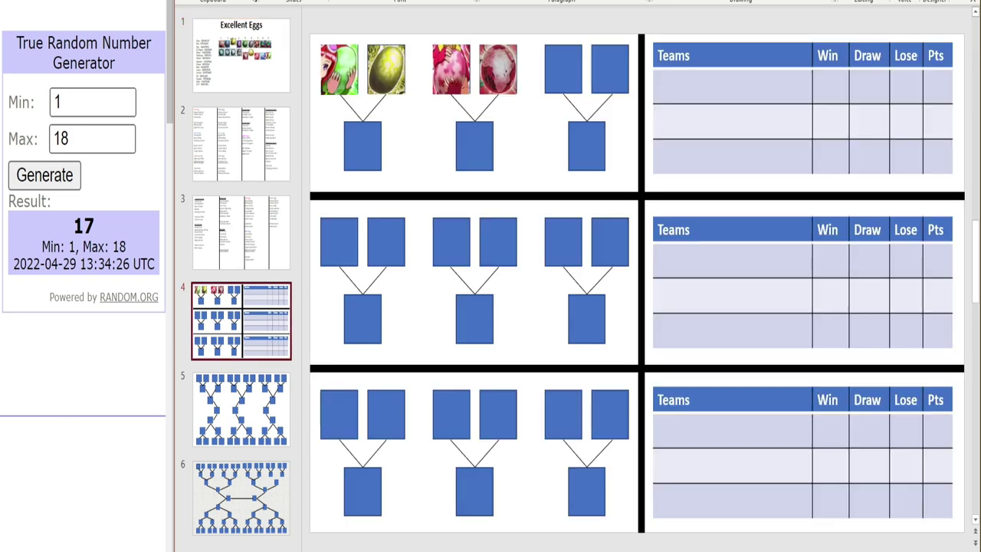
pyautogui.rightClick(553, 163)
pyautogui.click(594, 196)
pyautogui.moveTo(636, 284)
pyautogui.mouseDown()
pyautogui.moveTo(559, 77)
pyautogui.moveTo(541, 76)
pyautogui.moveTo(563, 69)
pyautogui.mouseUp()
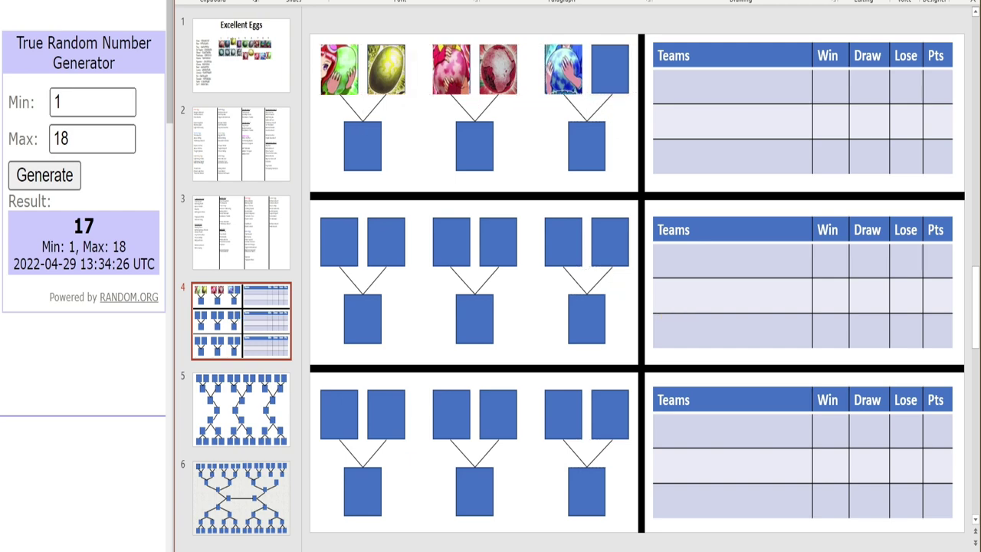
# Draw egg 4, lift it to mark it drawn, and paste a copy into the top row's last slot.
pyautogui.click(230, 53)
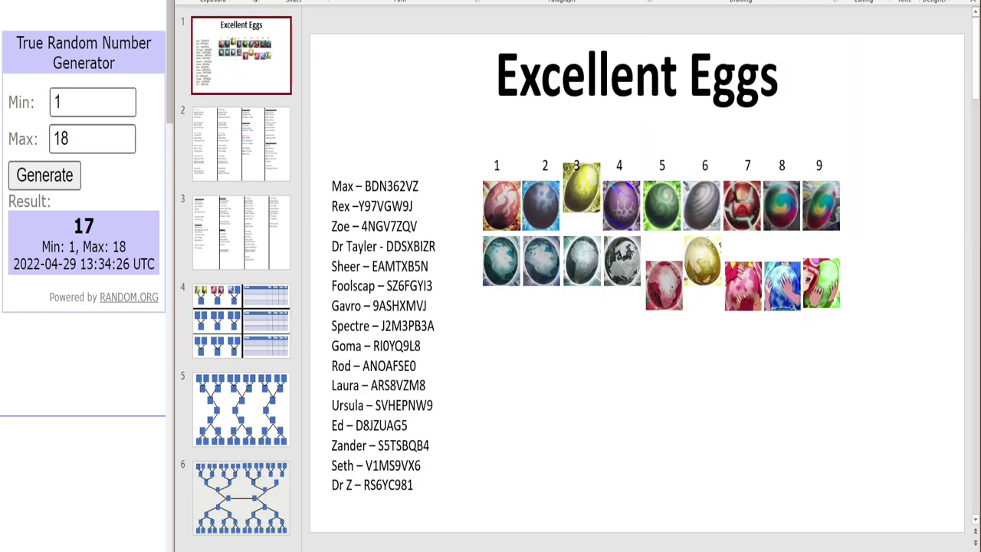
pyautogui.click(45, 175)
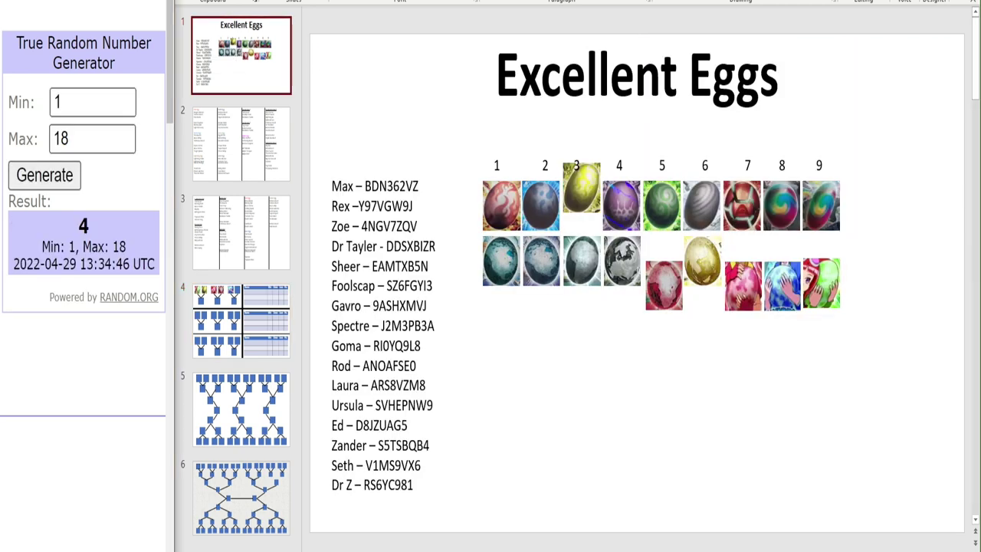
pyautogui.click(621, 206)
pyautogui.moveTo(621, 206); pyautogui.dragTo(621, 188)
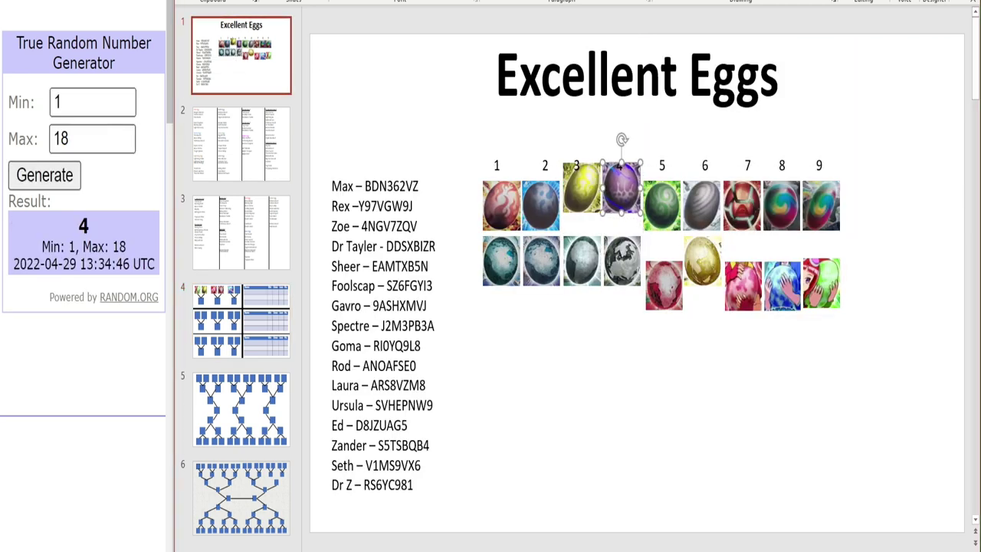
pyautogui.rightClick(617, 186)
pyautogui.press('Escape')
pyautogui.click(241, 321)
pyautogui.rightClick(426, 123)
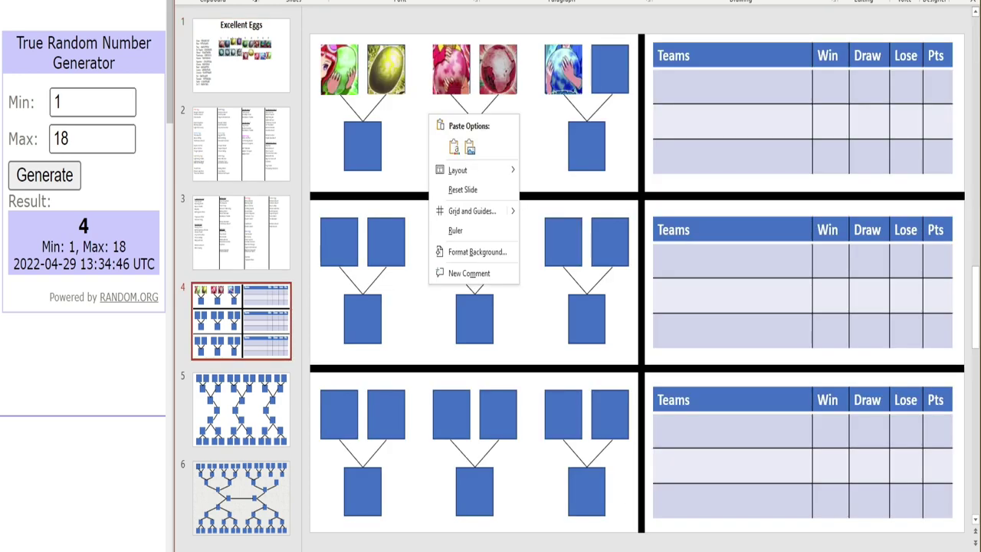
pyautogui.click(438, 147)
pyautogui.moveTo(640, 284); pyautogui.dragTo(610, 69)
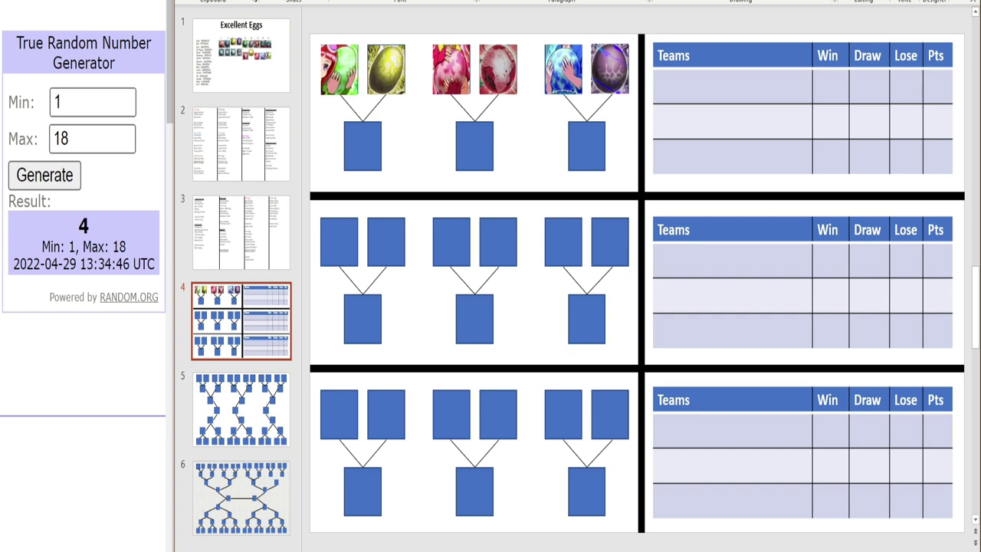
pyautogui.click(240, 56)
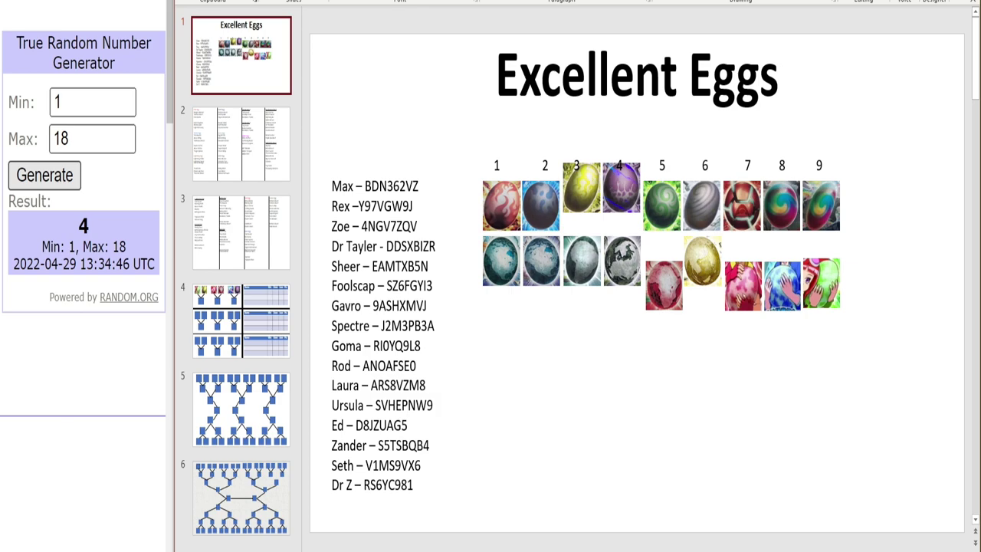
# Draw egg 7, mark it drawn, and place a copy in the middle row's first slot.
pyautogui.click(44, 175)
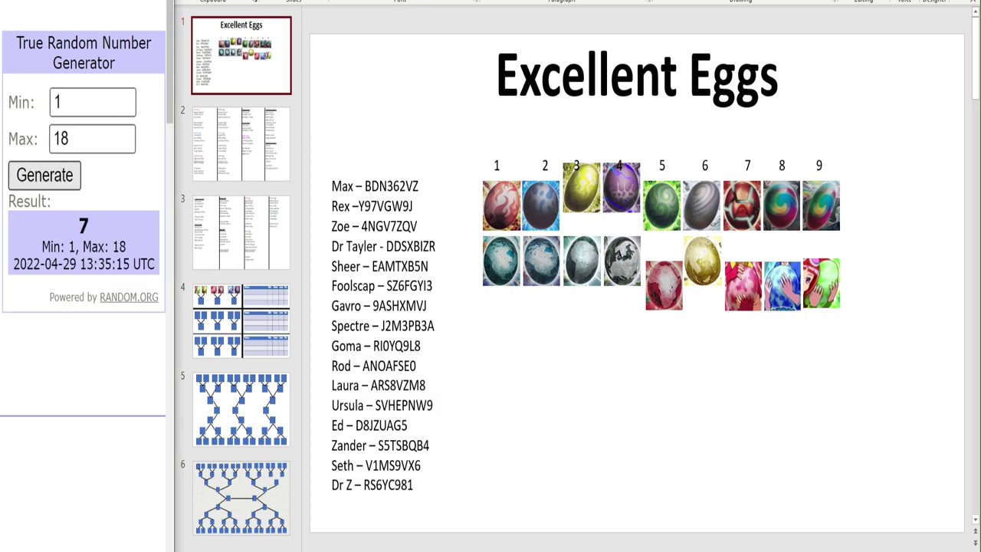
pyautogui.moveTo(743, 206); pyautogui.dragTo(743, 190)
pyautogui.rightClick(743, 190)
pyautogui.click(766, 198)
pyautogui.click(241, 320)
pyautogui.rightClick(401, 143)
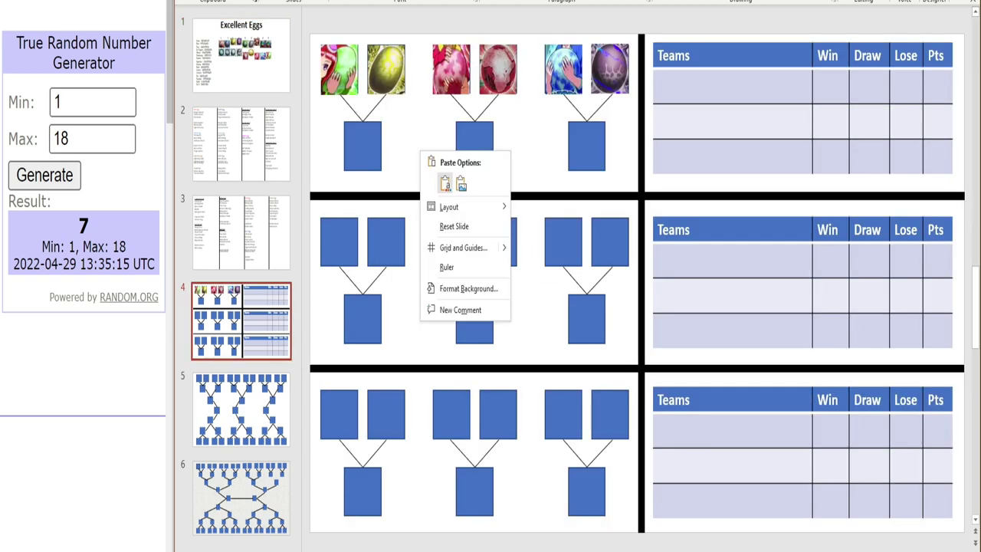
pyautogui.click(446, 183)
pyautogui.moveTo(638, 283); pyautogui.dragTo(340, 234)
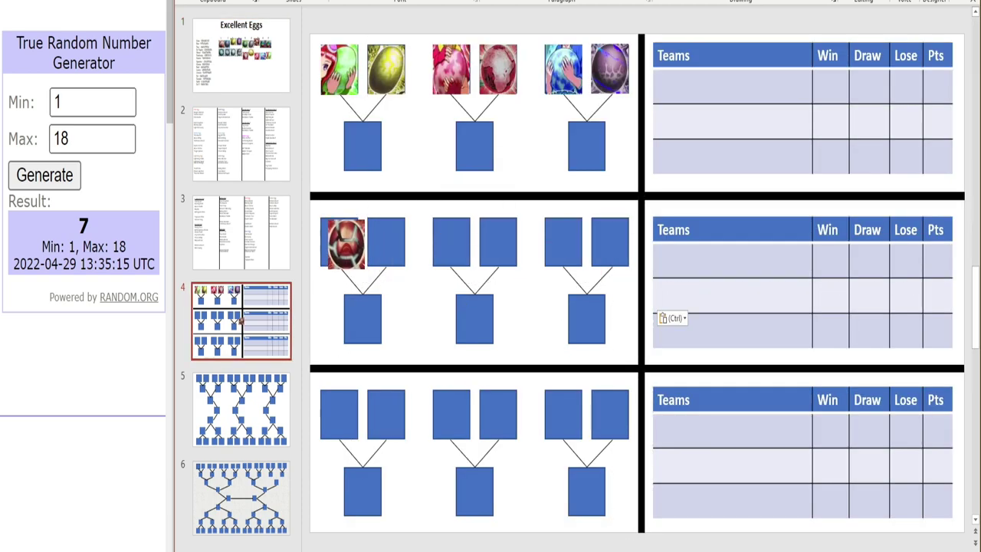
# Draw egg 1, mark it drawn, and place a copy in the middle row's second slot.
pyautogui.click(240, 54)
pyautogui.click(45, 175)
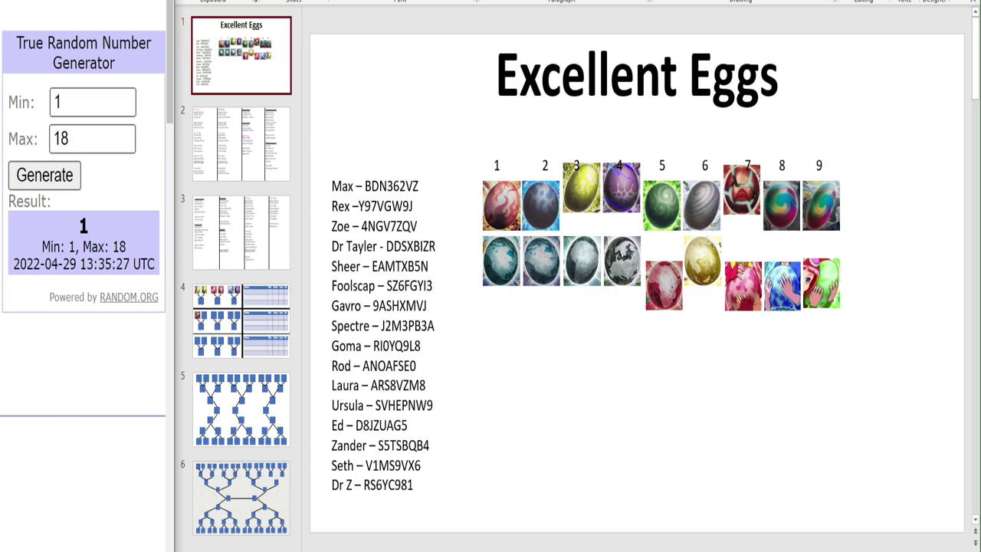
pyautogui.click(501, 205)
pyautogui.moveTo(501, 206); pyautogui.dragTo(501, 187)
pyautogui.rightClick(500, 187)
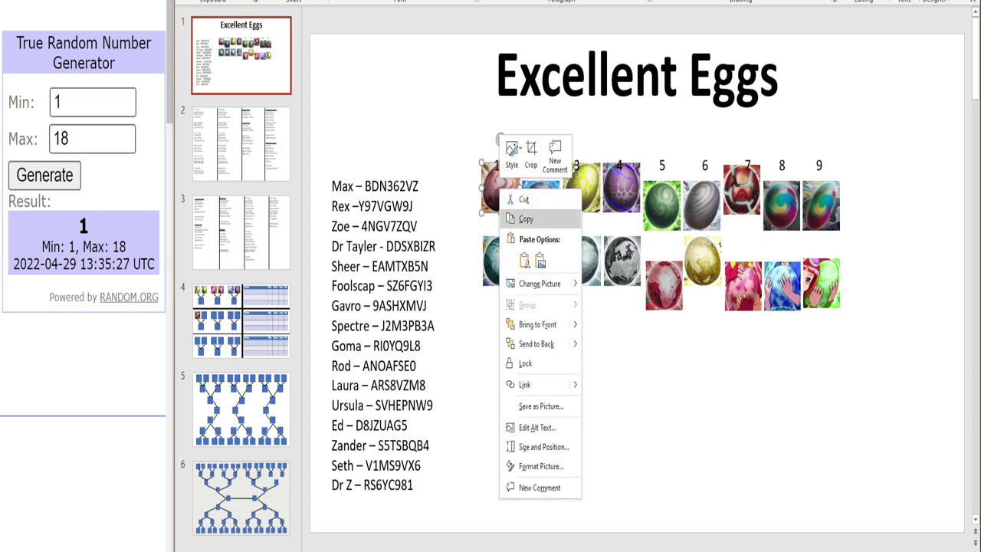
pyautogui.click(516, 212)
pyautogui.click(241, 321)
pyautogui.rightClick(428, 157)
pyautogui.click(454, 190)
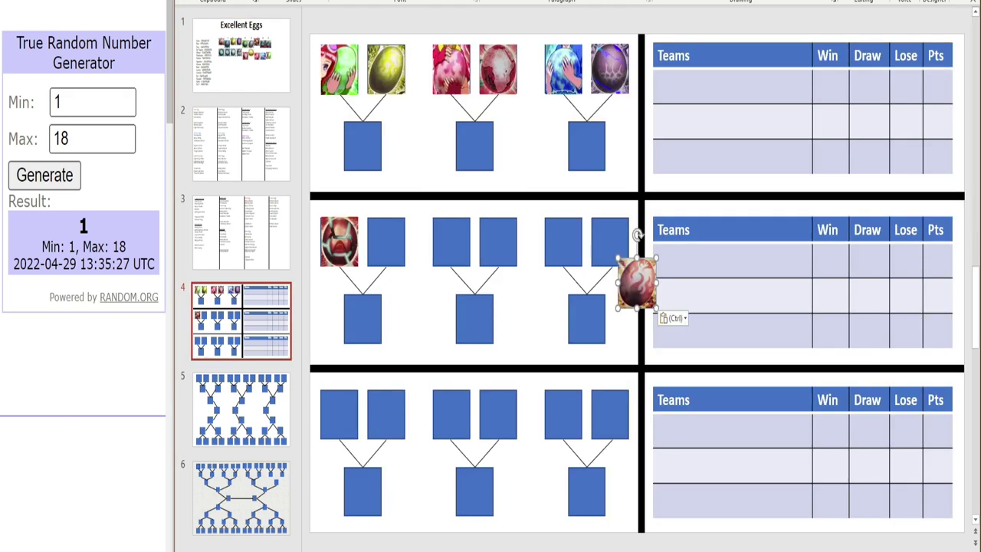
pyautogui.moveTo(635, 280)
pyautogui.mouseDown()
pyautogui.moveTo(602, 268)
pyautogui.moveTo(386, 242)
pyautogui.mouseUp()
# Draw egg 8 and paste a copy into the middle row's third slot.
pyautogui.click(241, 54)
pyautogui.click(44, 174)
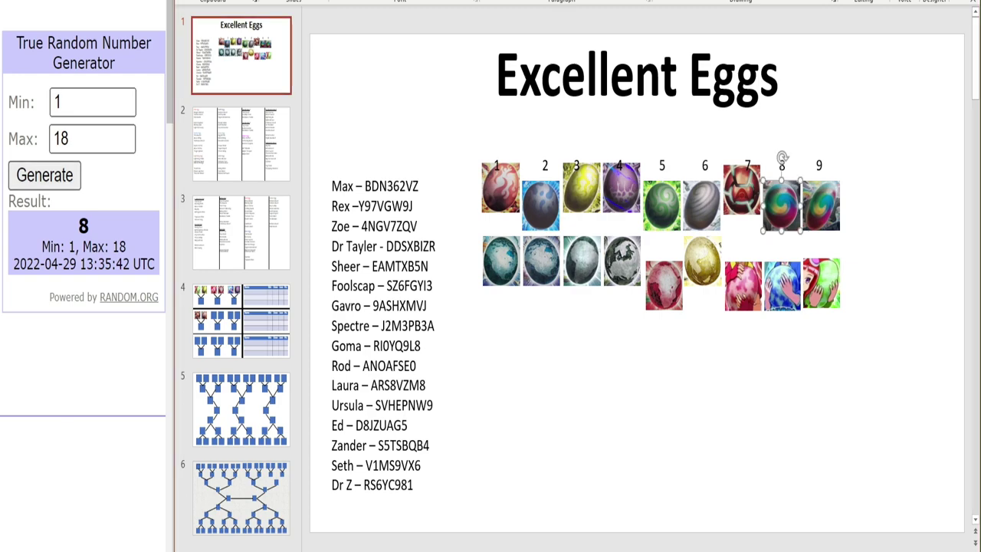
pyautogui.rightClick(783, 182)
pyautogui.click(811, 212)
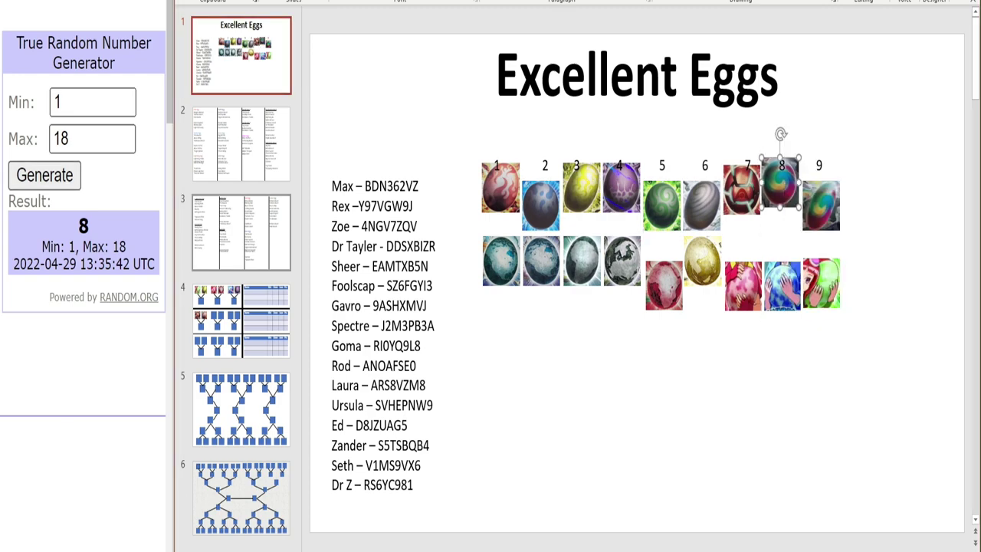
pyautogui.click(241, 320)
pyautogui.rightClick(411, 158)
pyautogui.press('Escape')
pyautogui.hotkey('ctrl', 'v')
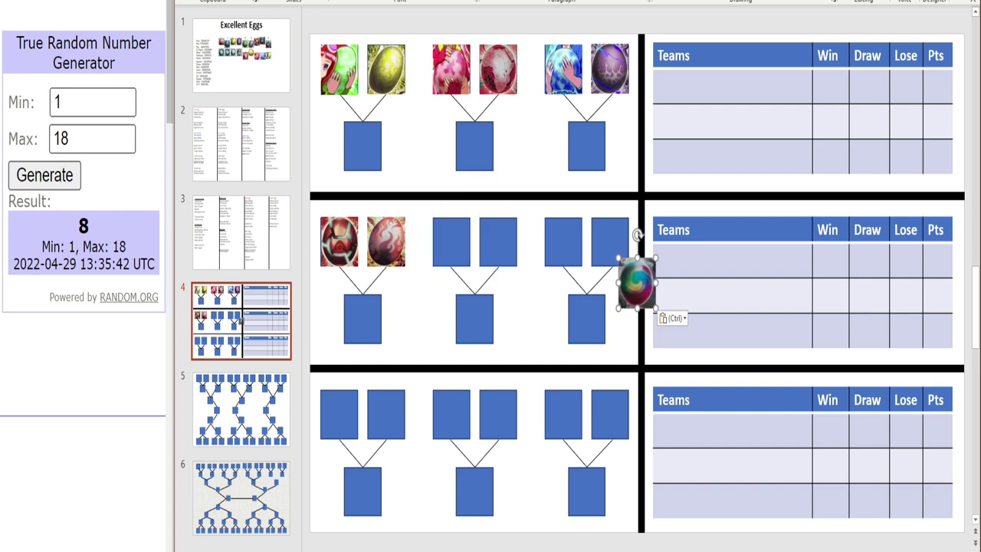
pyautogui.moveTo(637, 284); pyautogui.dragTo(436, 242)
# Draw egg 5, mark it drawn, and place the green egg in the middle row's fourth slot.
pyautogui.click(240, 54)
pyautogui.click(44, 175)
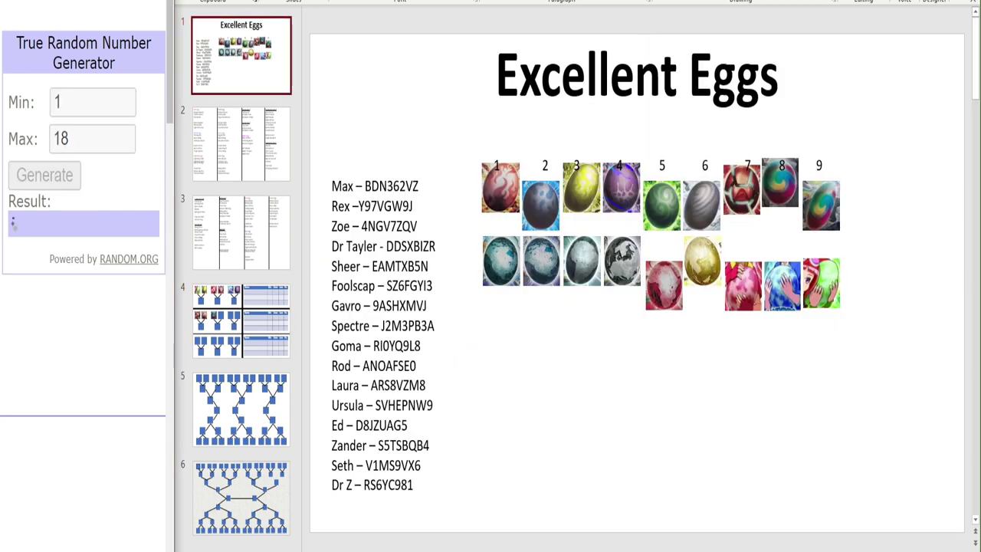
pyautogui.click(44, 175)
pyautogui.moveTo(661, 206); pyautogui.dragTo(661, 182)
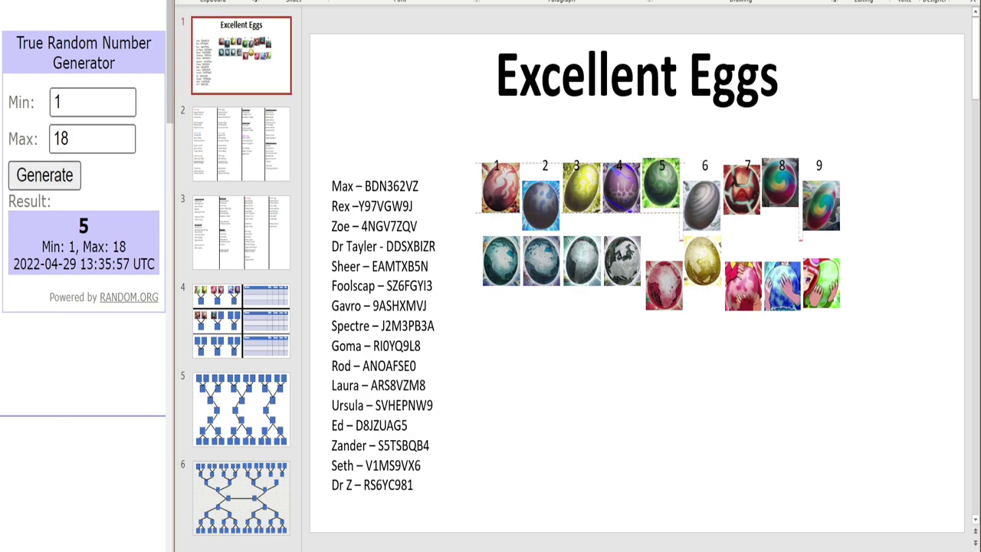
pyautogui.rightClick(662, 183)
pyautogui.click(690, 213)
pyautogui.click(241, 320)
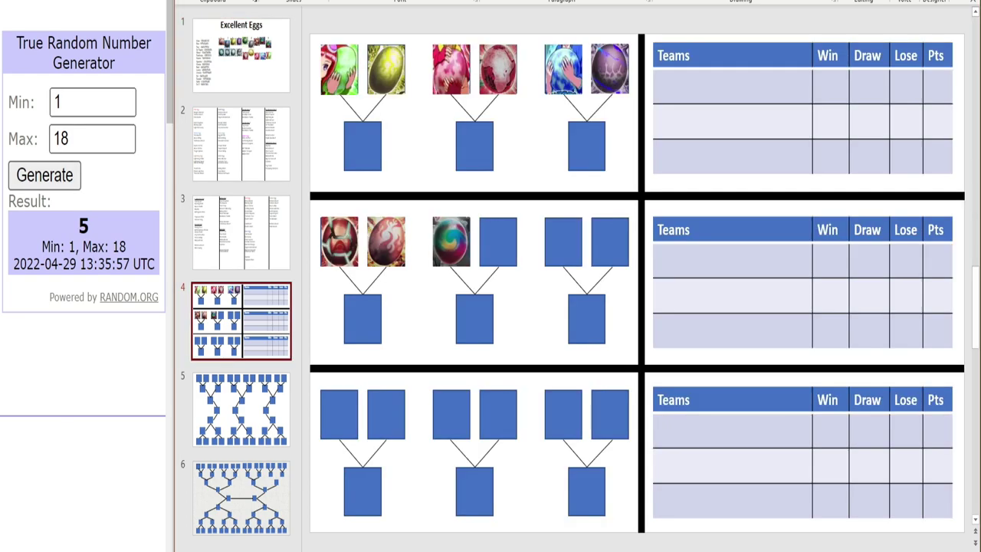
pyautogui.rightClick(435, 167)
pyautogui.click(476, 201)
pyautogui.moveTo(637, 283)
pyautogui.mouseDown()
pyautogui.moveTo(547, 274)
pyautogui.moveTo(498, 243)
pyautogui.mouseUp()
pyautogui.press('Escape')
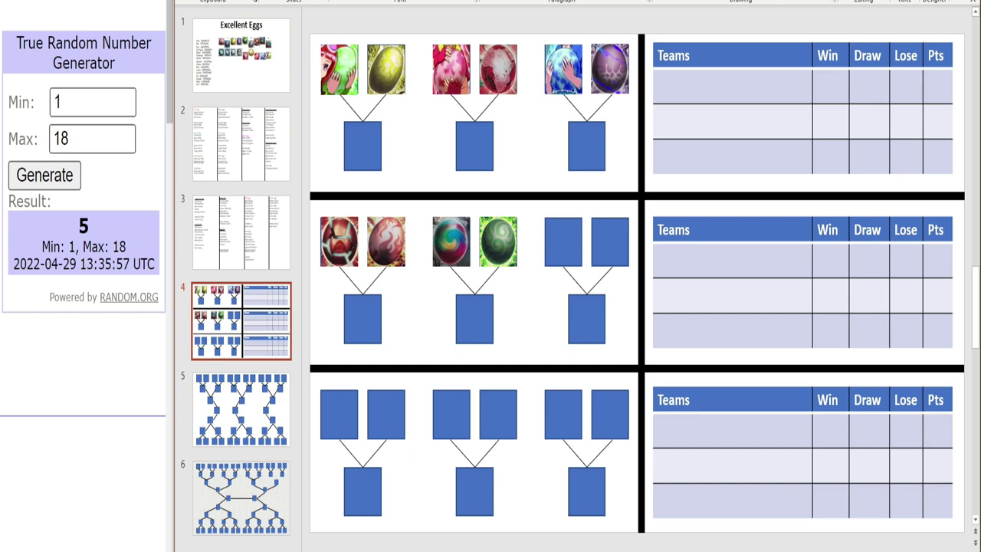
# Delete the 1–9 labels, then draw the grey egg and place it in the fifth slot.
pyautogui.press('Home')
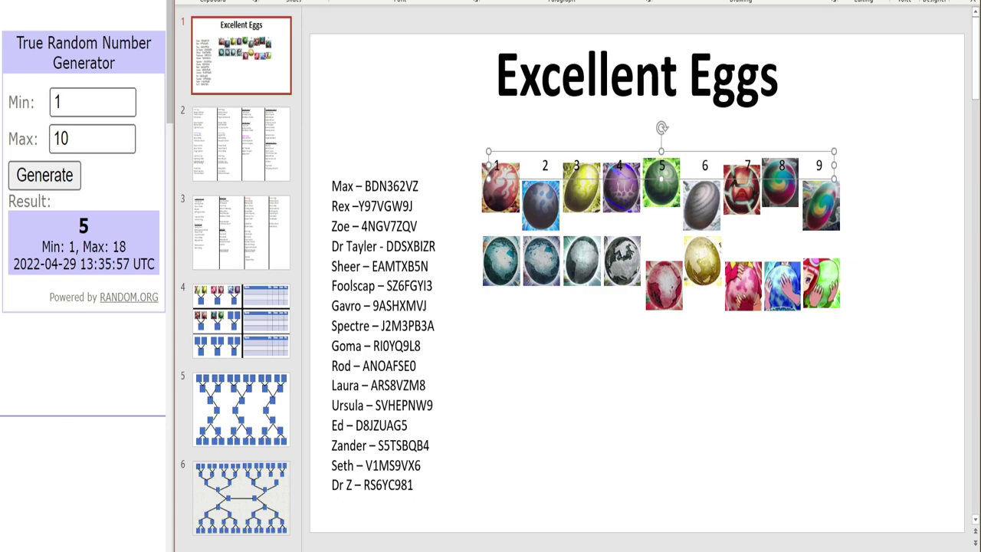
pyautogui.press('Delete')
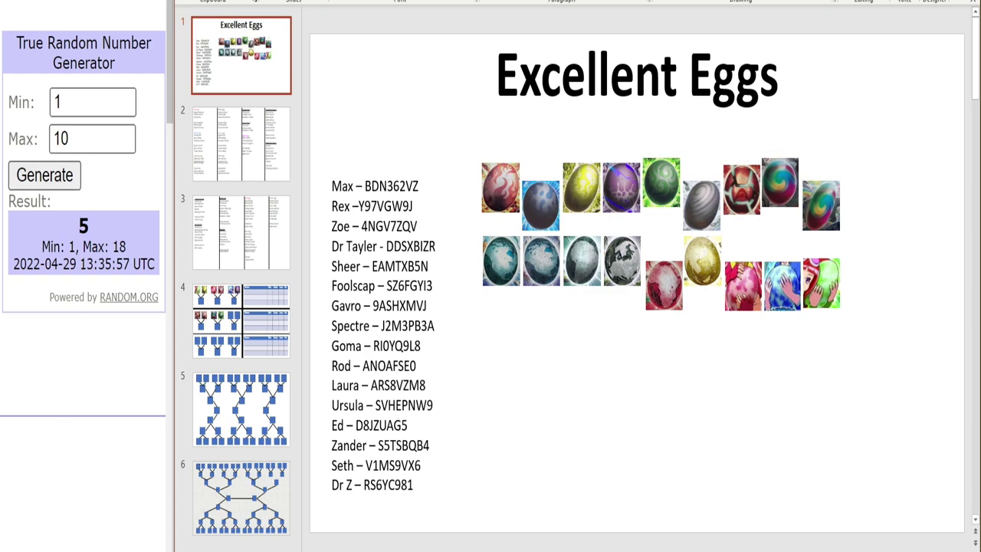
pyautogui.press('Return')
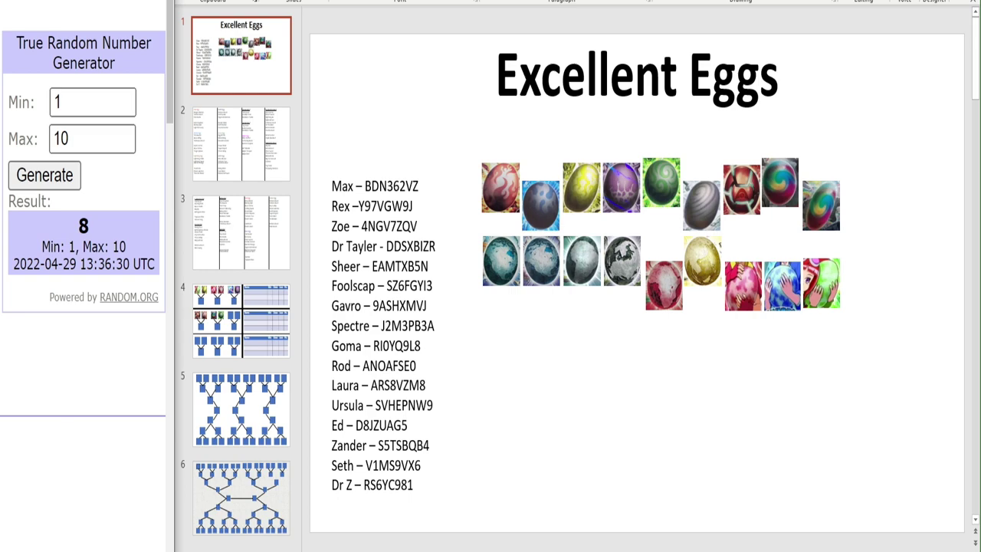
pyautogui.moveTo(582, 260); pyautogui.dragTo(584, 292)
pyautogui.rightClick(584, 299)
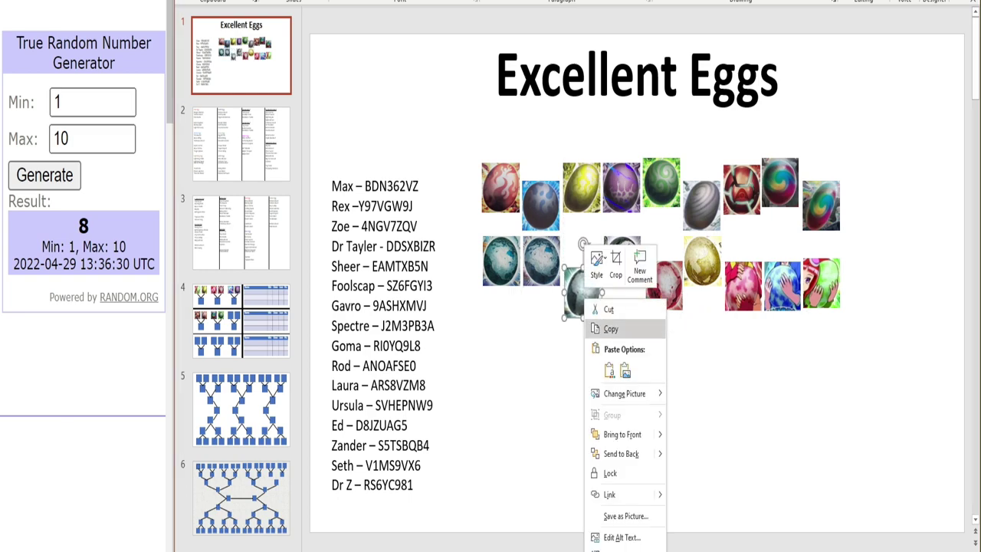
pyautogui.click(611, 329)
pyautogui.click(241, 321)
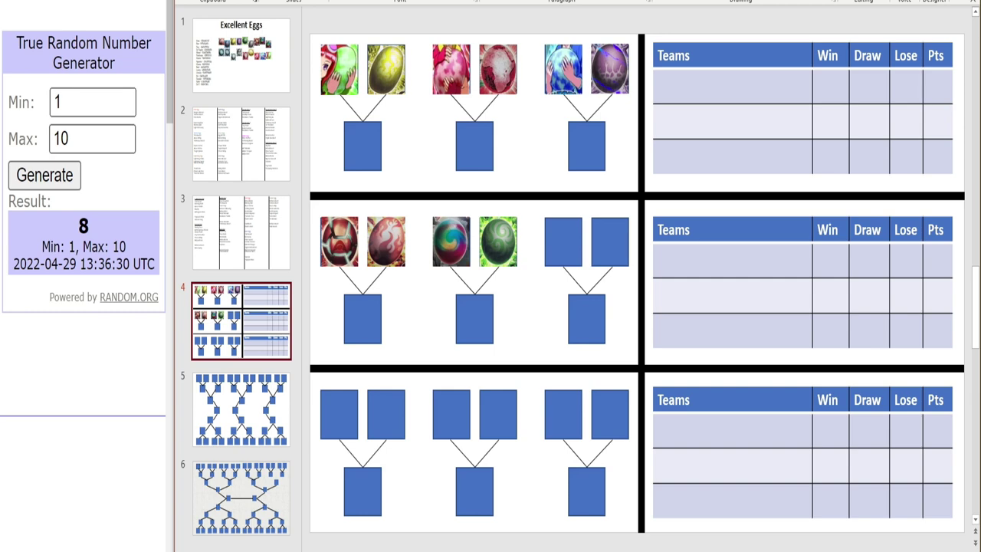
pyautogui.rightClick(416, 177)
pyautogui.click(456, 208)
pyautogui.moveTo(587, 244); pyautogui.dragTo(562, 244)
# Copy the lower-left teal egg into the middle row's last slot.
pyautogui.click(241, 56)
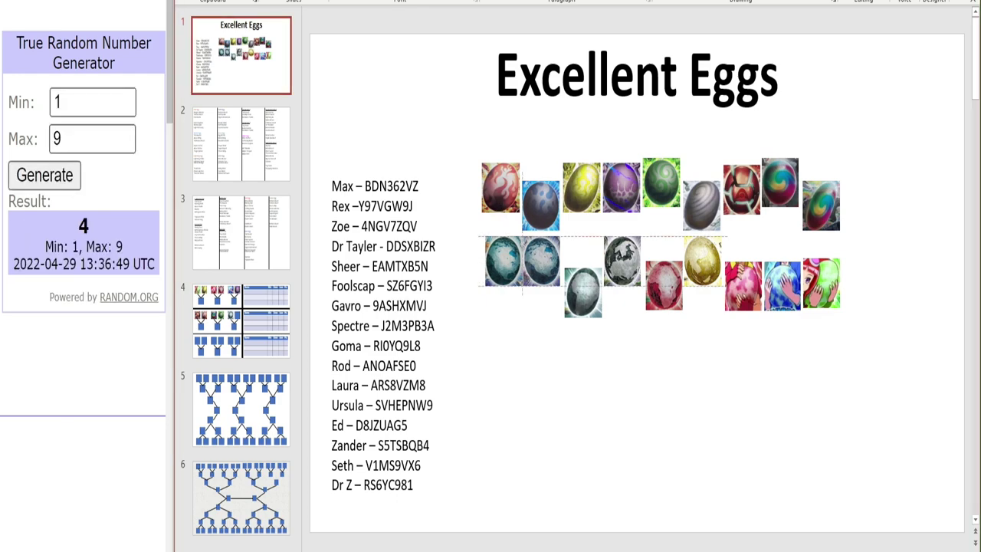
pyautogui.rightClick(494, 299)
pyautogui.click(519, 327)
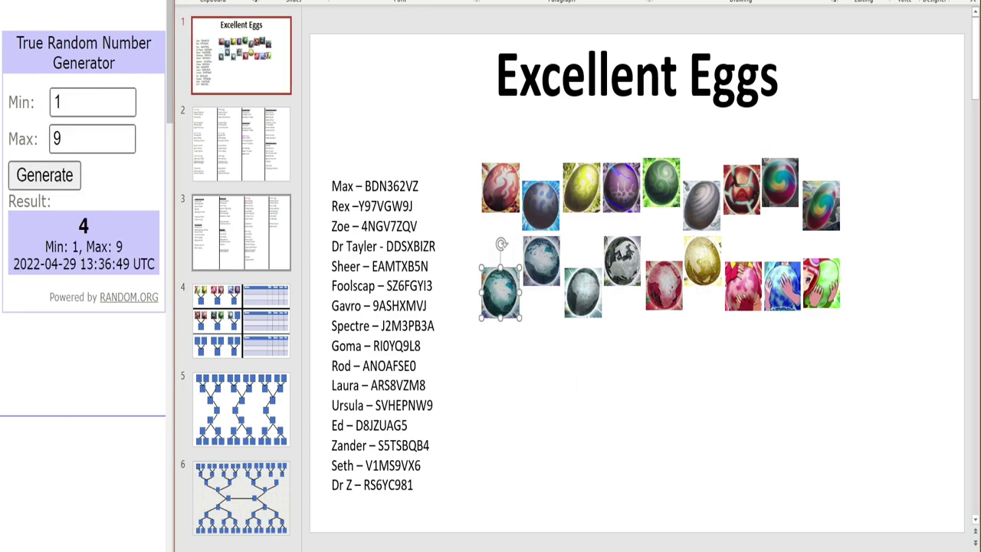
pyautogui.click(242, 320)
pyautogui.rightClick(518, 182)
pyautogui.click(560, 216)
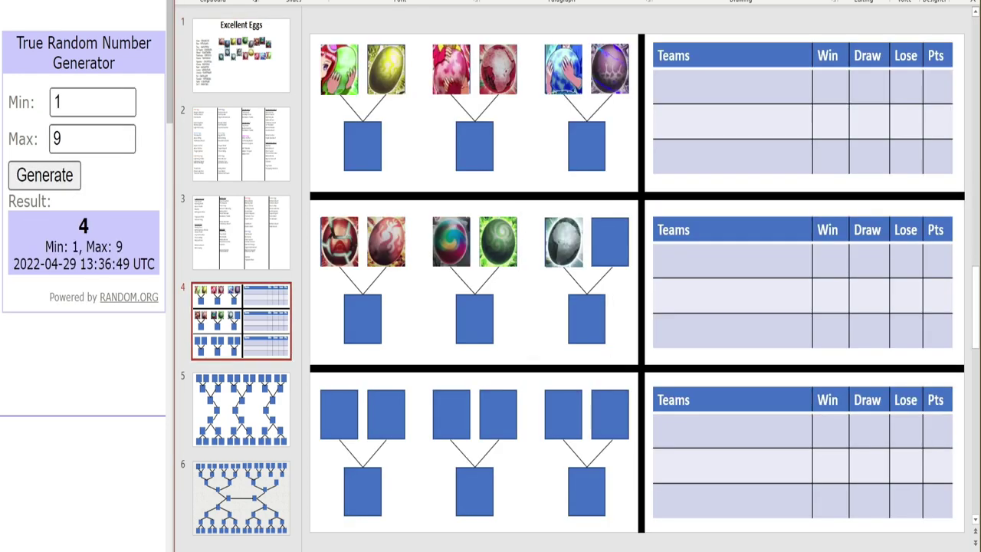
pyautogui.moveTo(636, 277); pyautogui.dragTo(611, 242)
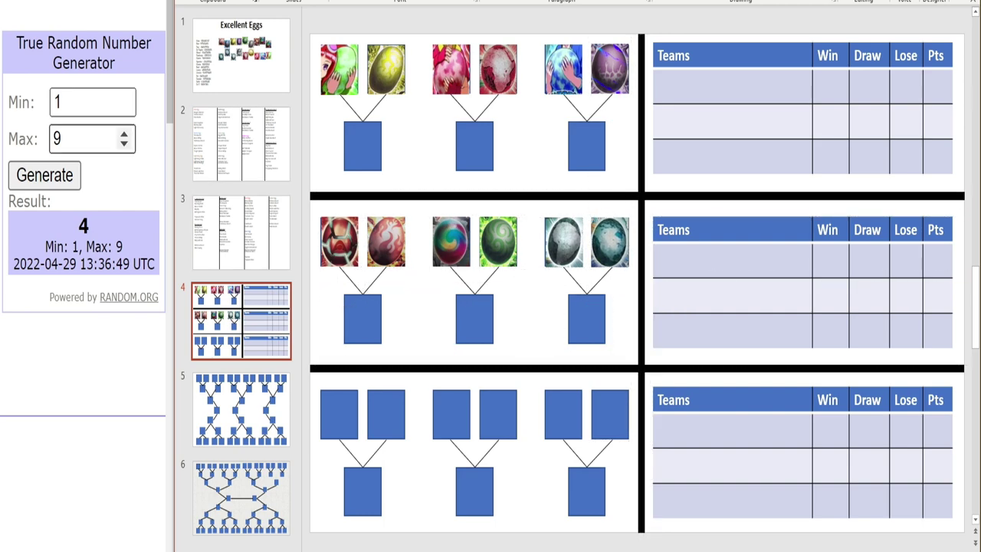
# Line up the six undrawn eggs in one bottom row on the Excellent Eggs slide.
pyautogui.click(127, 144)
pyautogui.doubleClick(127, 144)
pyautogui.click(242, 53)
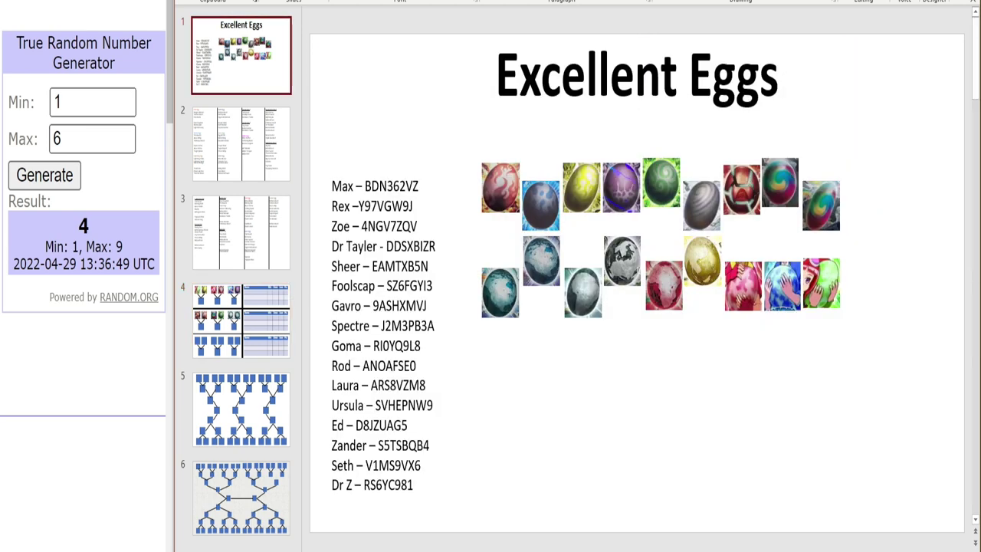
pyautogui.moveTo(542, 193)
pyautogui.mouseDown()
pyautogui.moveTo(525, 352)
pyautogui.moveTo(505, 397)
pyautogui.mouseUp()
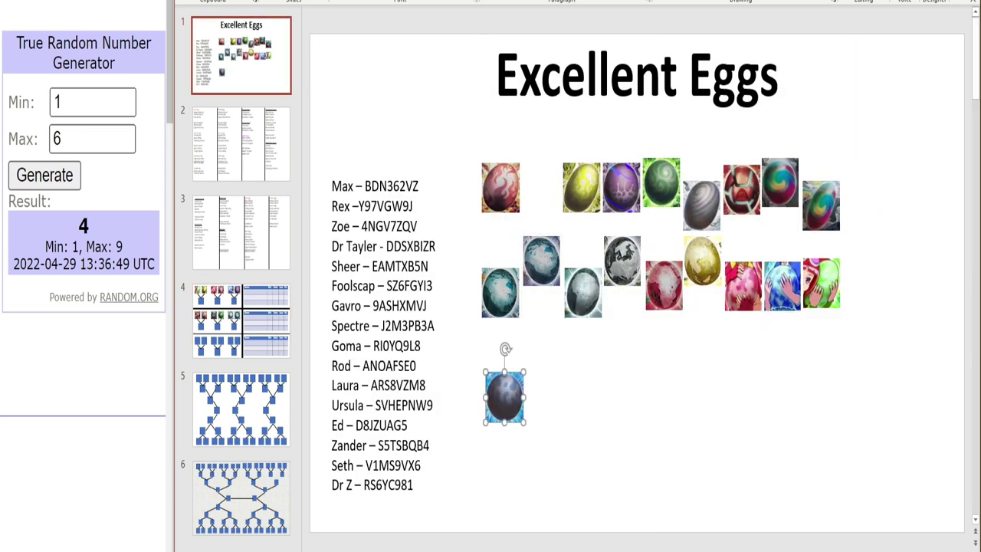
pyautogui.moveTo(702, 205); pyautogui.dragTo(546, 397)
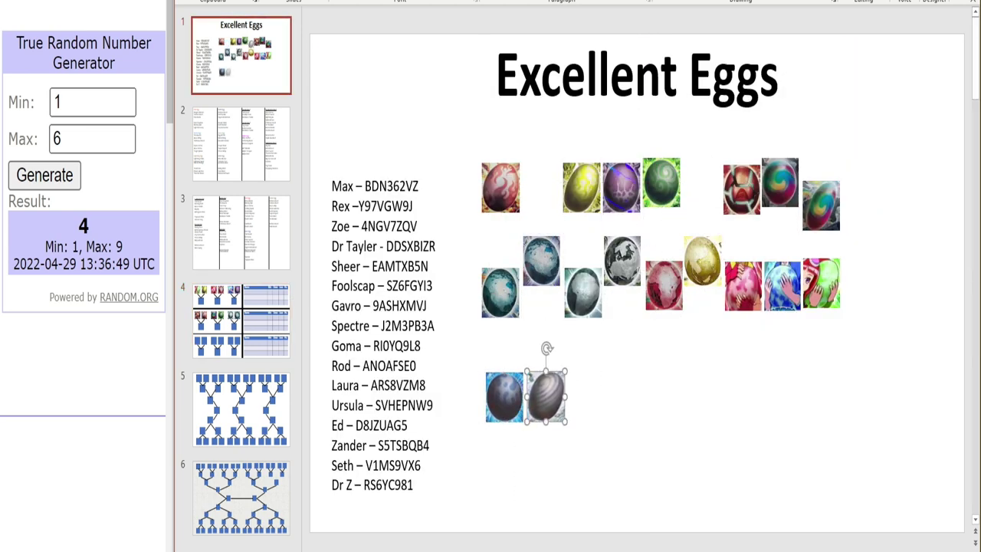
pyautogui.moveTo(821, 205); pyautogui.dragTo(594, 398)
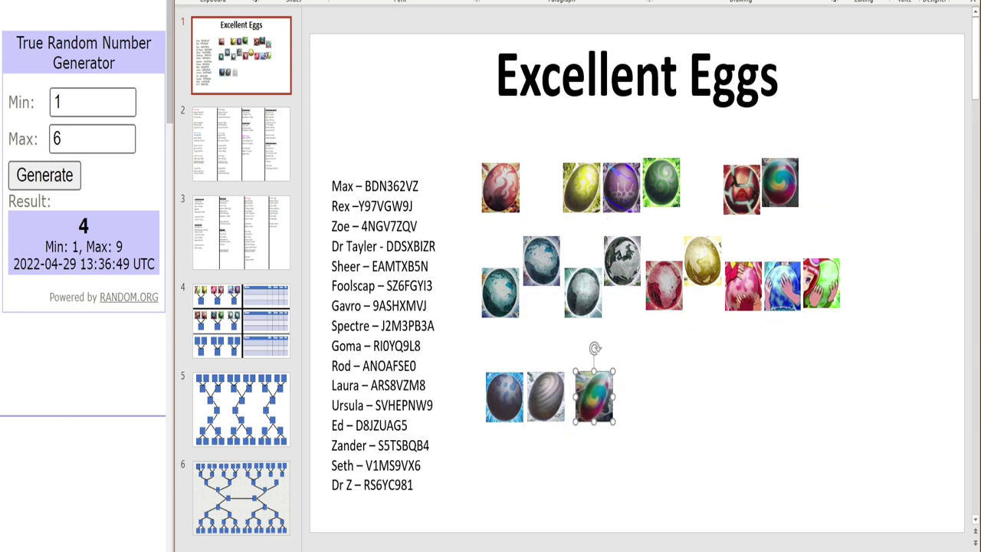
pyautogui.moveTo(541, 260)
pyautogui.mouseDown()
pyautogui.moveTo(631, 366)
pyautogui.moveTo(640, 395)
pyautogui.mouseUp()
pyautogui.moveTo(622, 261)
pyautogui.mouseDown()
pyautogui.moveTo(653, 306)
pyautogui.moveTo(687, 398)
pyautogui.mouseUp()
pyautogui.click(702, 260)
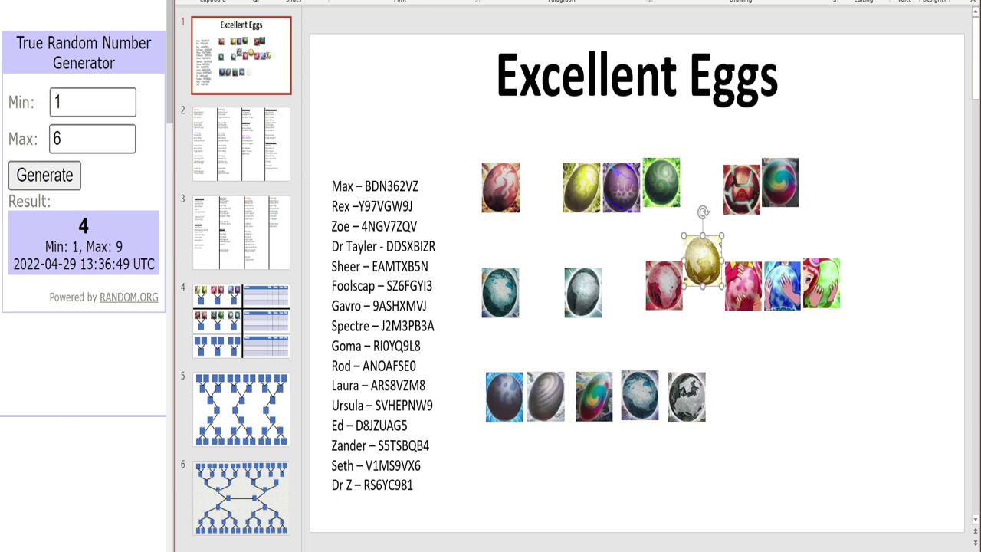
pyautogui.moveTo(702, 260); pyautogui.dragTo(739, 396)
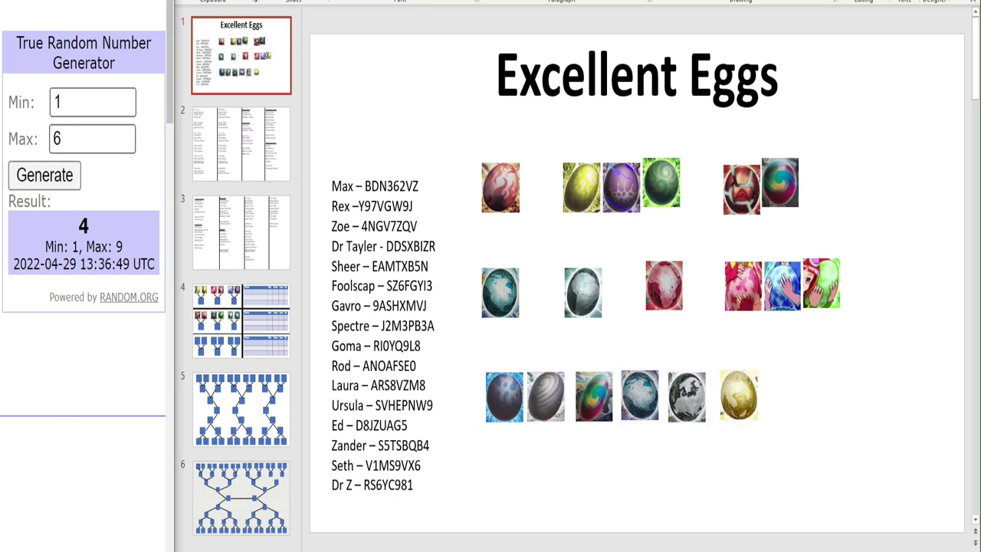
# Draw from 1 to 6 and move the grey striped egg into the third row's first slot.
pyautogui.click(44, 174)
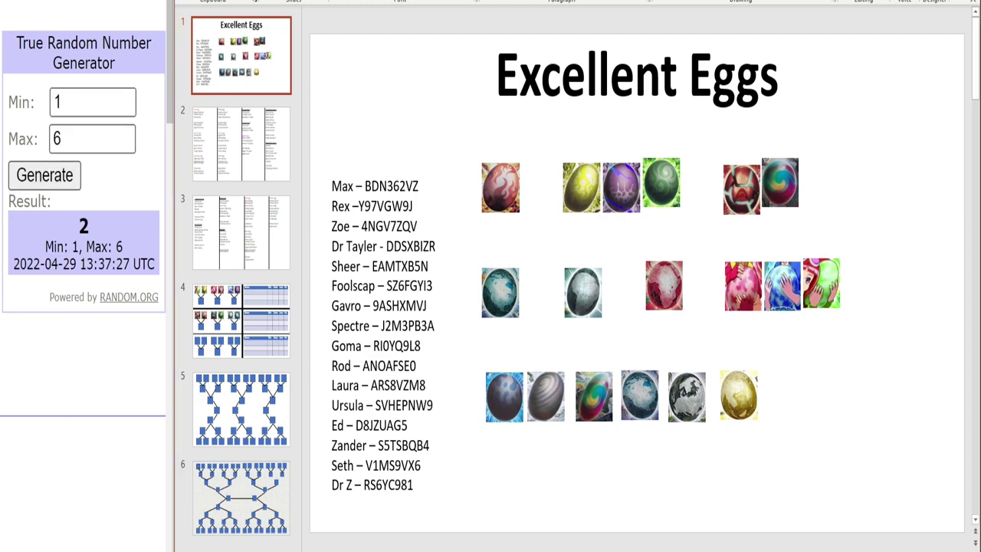
pyautogui.moveTo(546, 396); pyautogui.dragTo(685, 212)
pyautogui.hotkey('ctrl', 'x')
pyautogui.click(241, 321)
pyautogui.hotkey('ctrl', 'v')
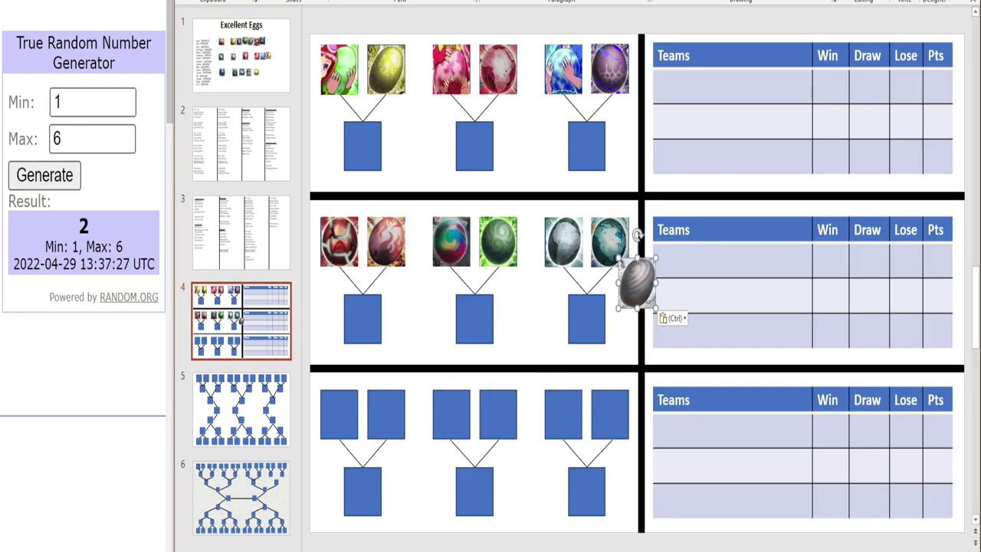
pyautogui.moveTo(638, 284)
pyautogui.mouseDown()
pyautogui.moveTo(339, 401)
pyautogui.moveTo(339, 414)
pyautogui.mouseUp()
pyautogui.click(241, 53)
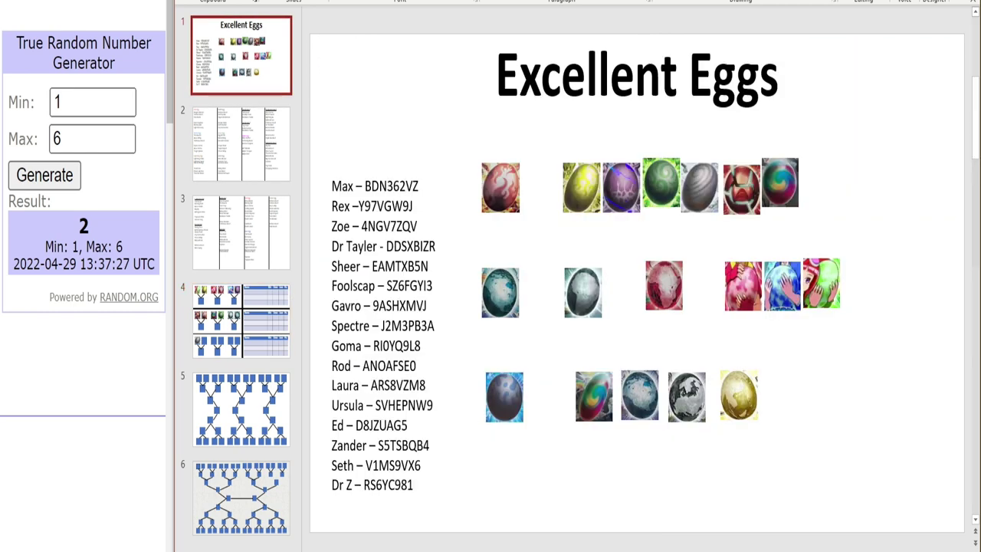
pyautogui.click(44, 174)
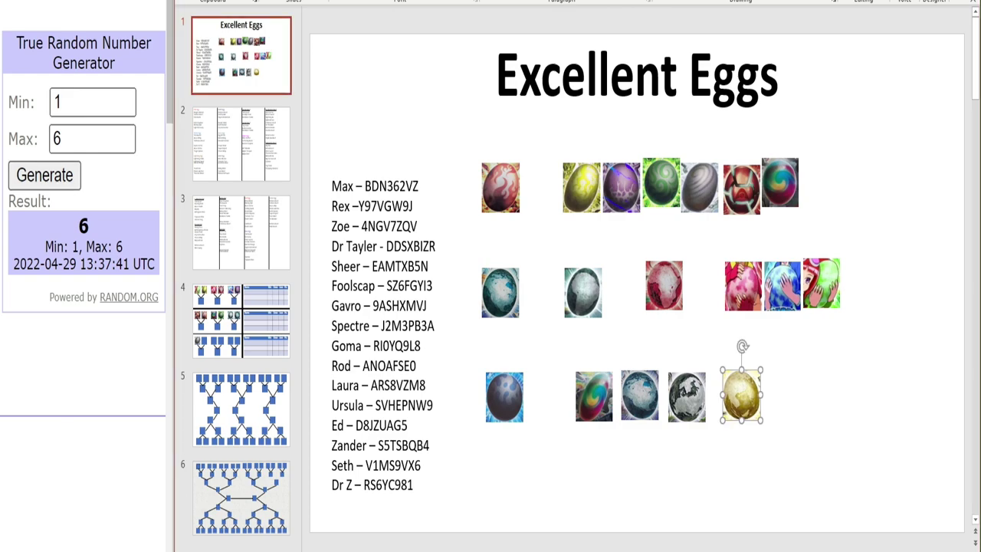
# Paste the drawn gold egg into the third row's second slot.
pyautogui.moveTo(738, 395)
pyautogui.mouseDown()
pyautogui.moveTo(713, 345)
pyautogui.moveTo(705, 285)
pyautogui.mouseUp()
pyautogui.click(242, 320)
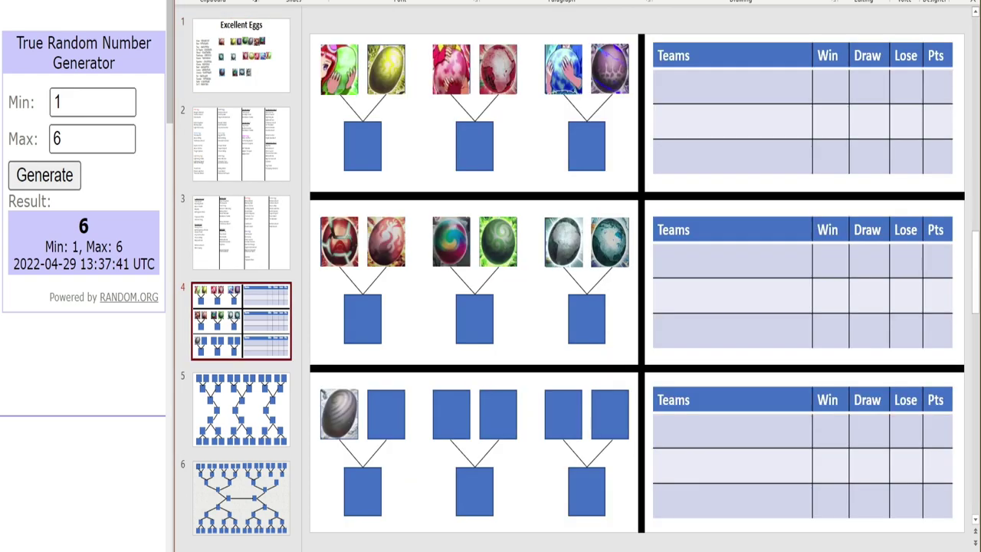
pyautogui.rightClick(429, 312)
pyautogui.click(472, 342)
pyautogui.moveTo(639, 284)
pyautogui.mouseDown()
pyautogui.moveTo(603, 316)
pyautogui.moveTo(393, 419)
pyautogui.moveTo(385, 414)
pyautogui.mouseUp()
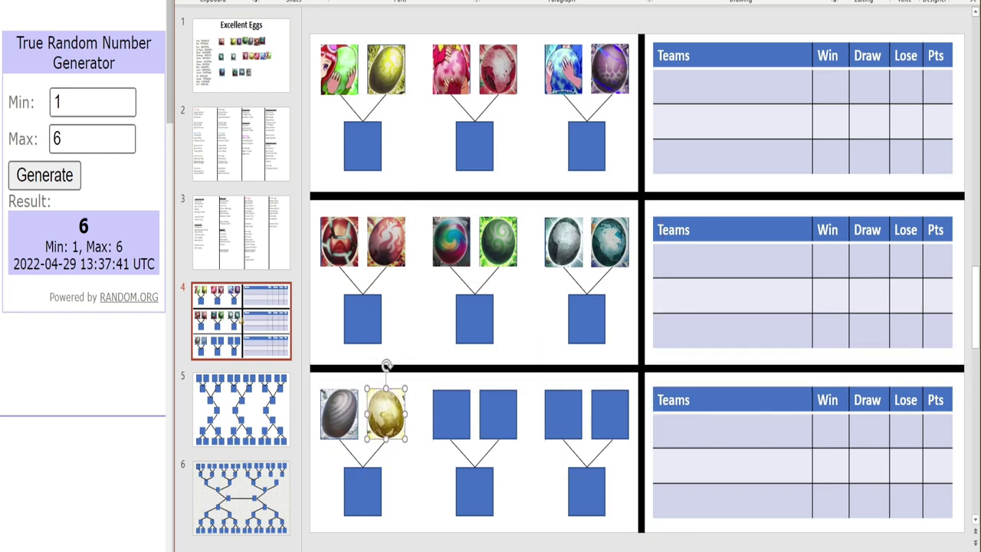
pyautogui.press('Escape')
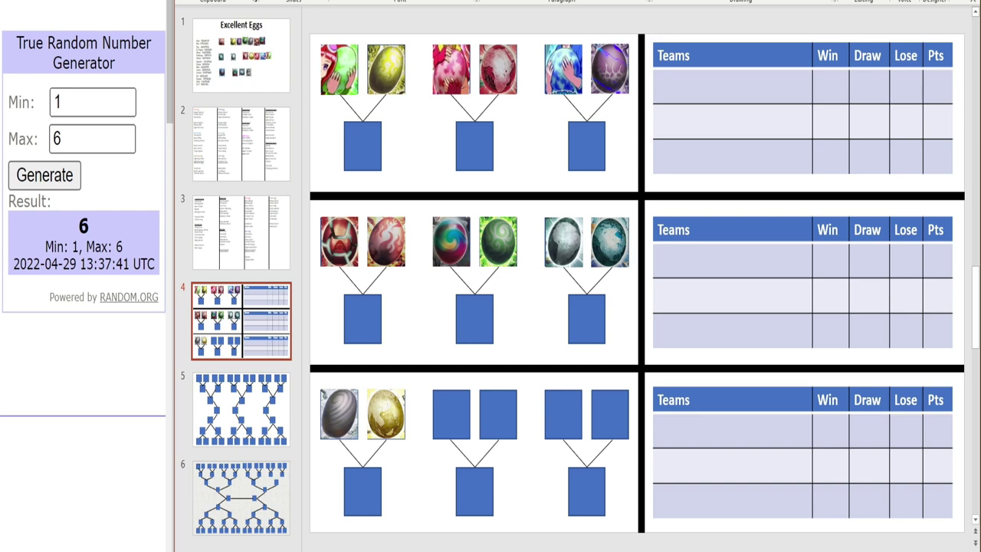
# Draw from 1 to 4 and paste the dark globe egg into the third slot.
pyautogui.click(242, 73)
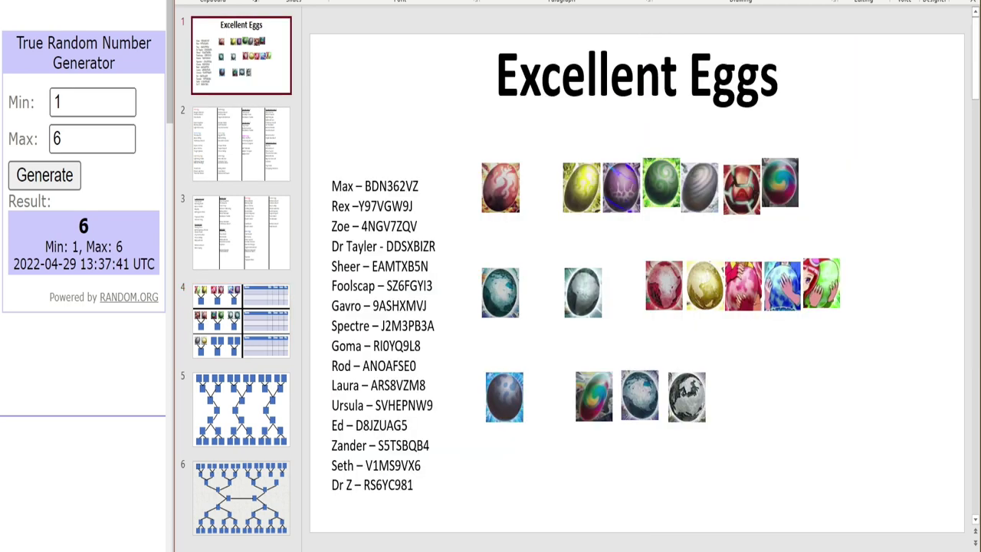
pyautogui.moveTo(504, 397); pyautogui.dragTo(550, 398)
pyautogui.write('4')
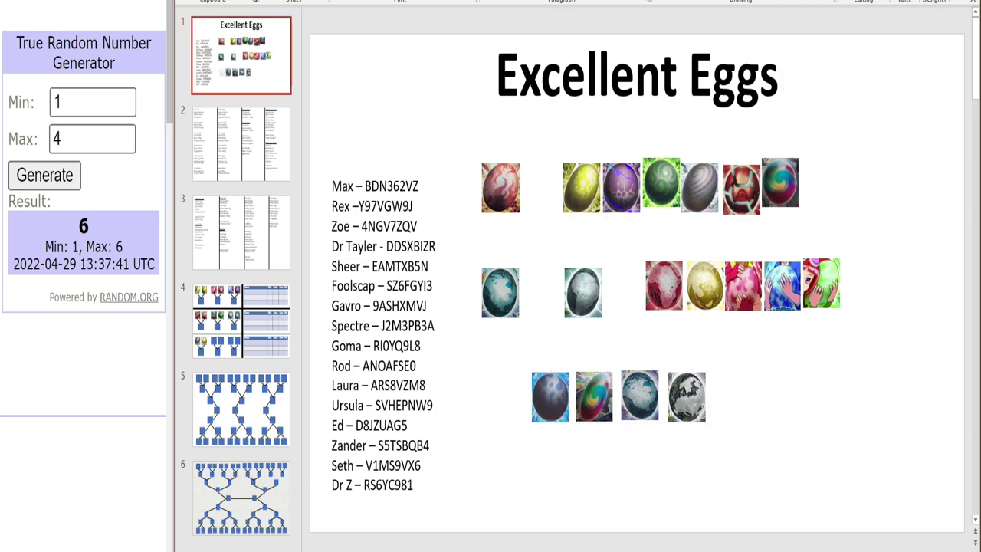
pyautogui.click(45, 175)
pyautogui.moveTo(686, 397); pyautogui.dragTo(623, 291)
pyautogui.rightClick(638, 284)
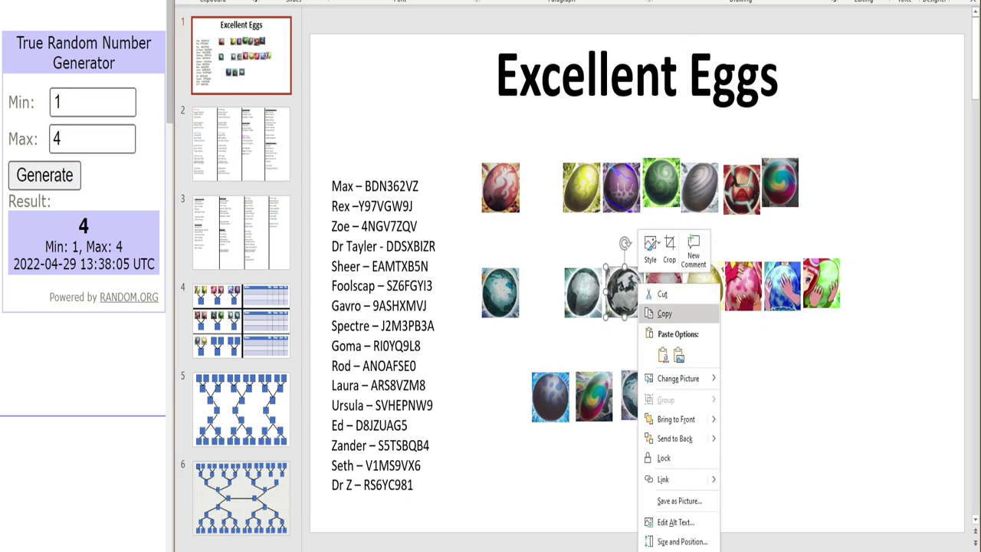
pyautogui.click(664, 313)
pyautogui.click(241, 320)
pyautogui.rightClick(554, 311)
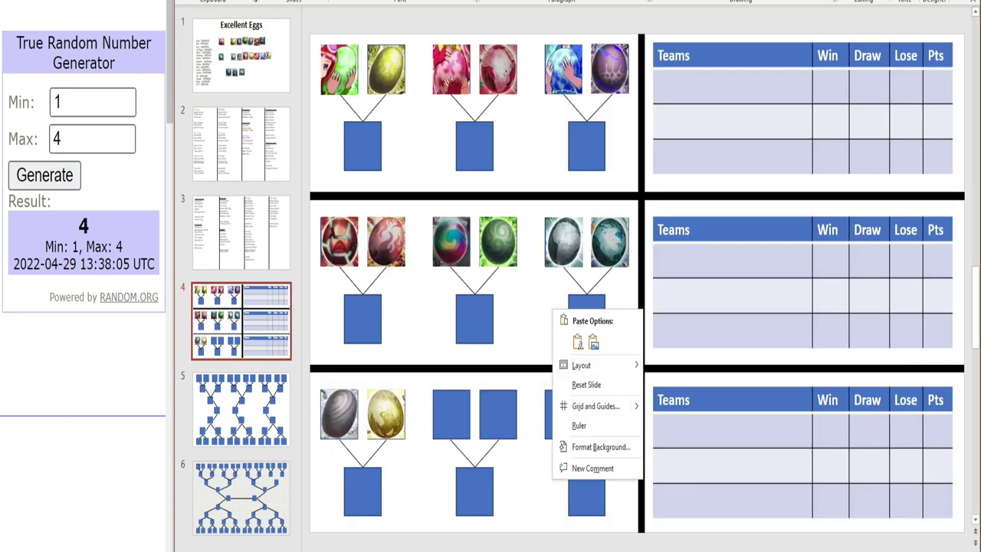
pyautogui.click(593, 342)
# Set the maximum to 3, draw, and place the icy globe egg in the fourth slot.
pyautogui.click(241, 54)
pyautogui.doubleClick(92, 138)
pyautogui.write('3')
pyautogui.click(45, 175)
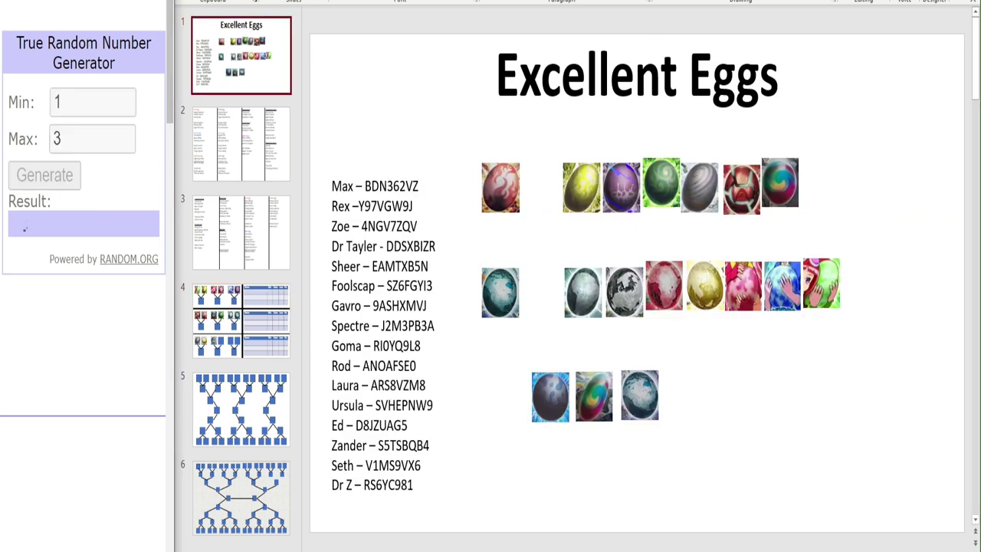
pyautogui.moveTo(639, 395); pyautogui.dragTo(539, 292)
pyautogui.rightClick(548, 295)
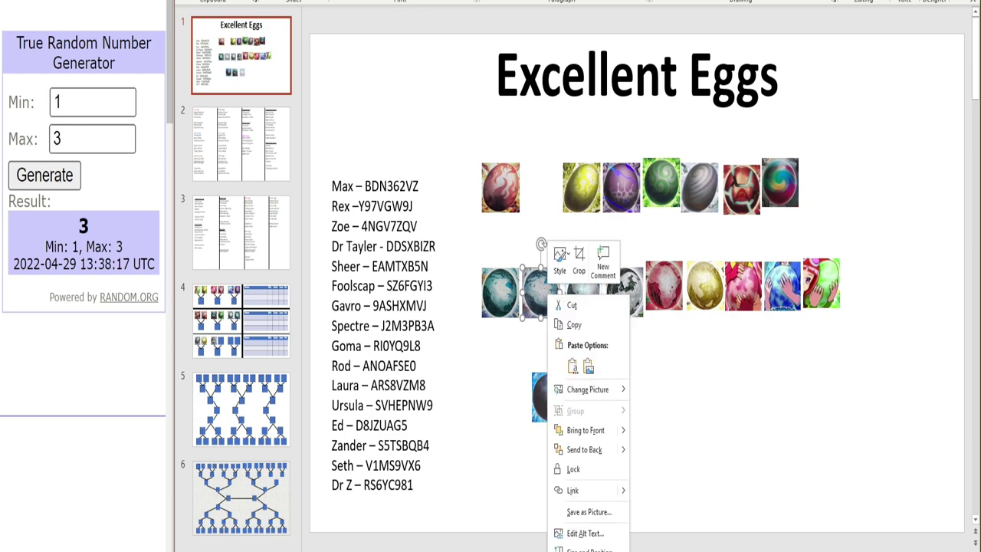
pyautogui.click(574, 324)
pyautogui.click(242, 321)
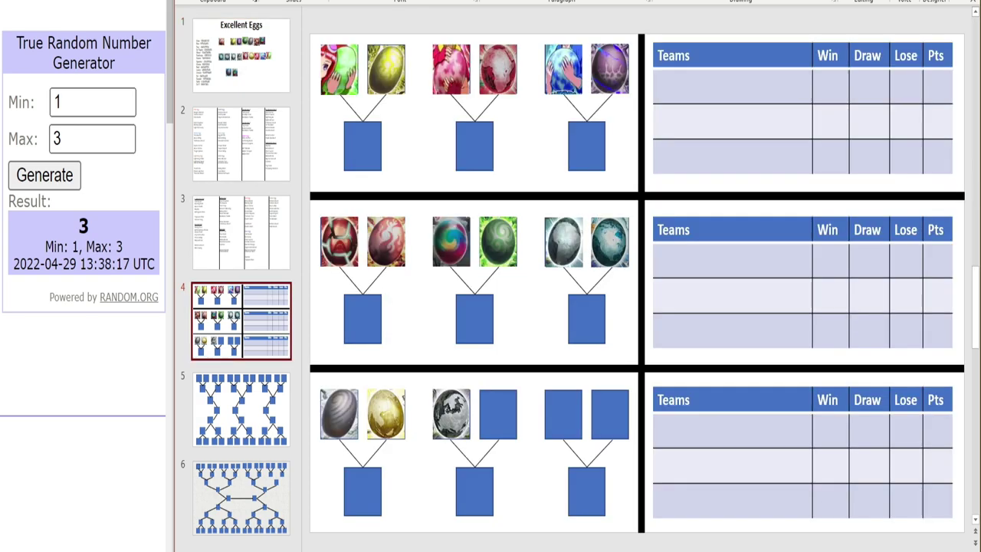
pyautogui.rightClick(420, 323)
pyautogui.click(443, 353)
pyautogui.moveTo(637, 286)
pyautogui.mouseDown()
pyautogui.moveTo(587, 346)
pyautogui.moveTo(499, 396)
pyautogui.moveTo(499, 414)
pyautogui.mouseUp()
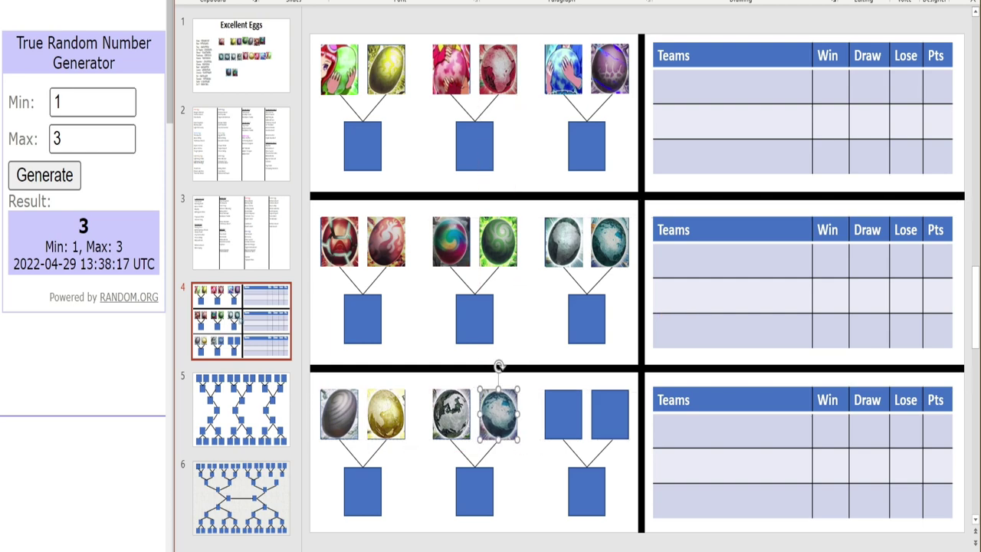
pyautogui.press('Escape')
# Lower the maximum to 2, draw, and place the rainbow egg in the fifth slot.
pyautogui.click(129, 144)
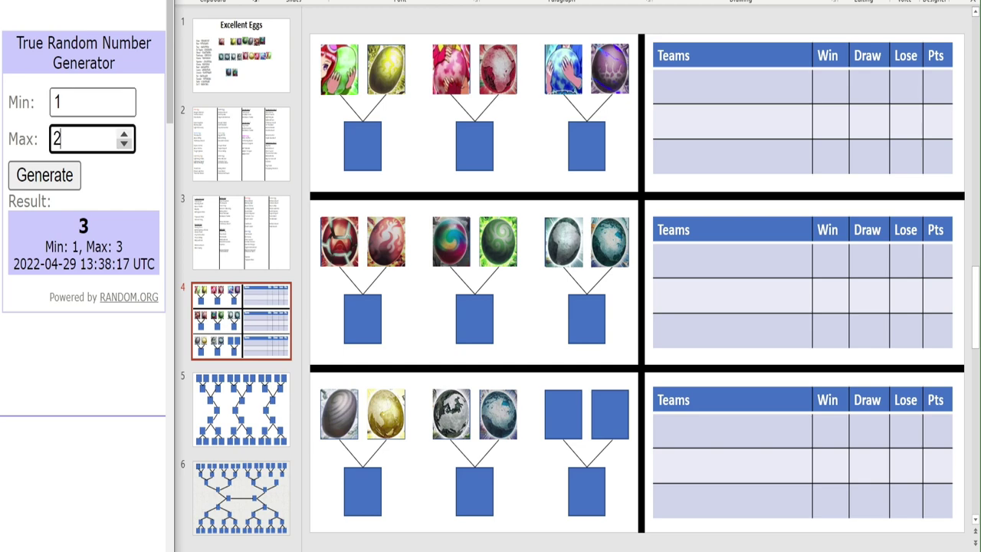
pyautogui.click(241, 55)
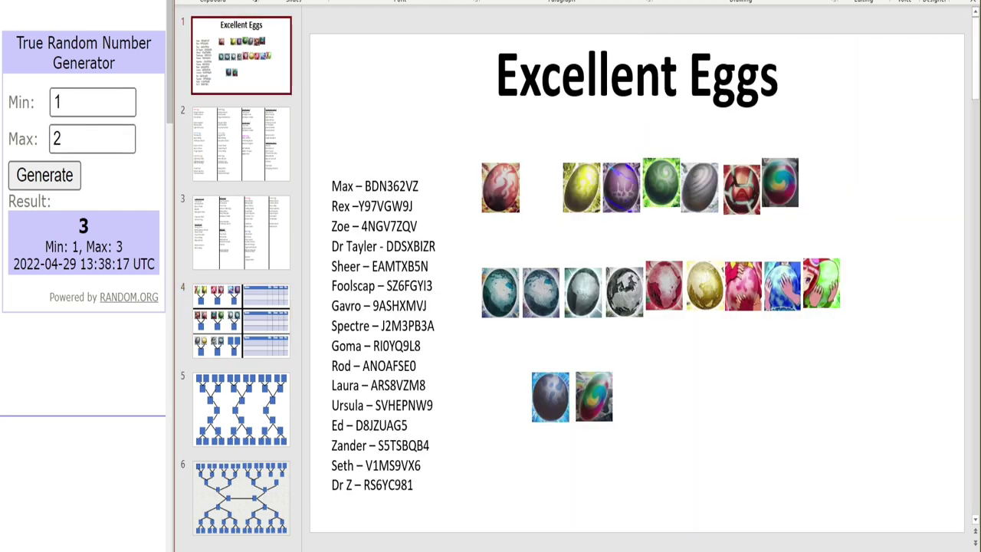
pyautogui.click(44, 174)
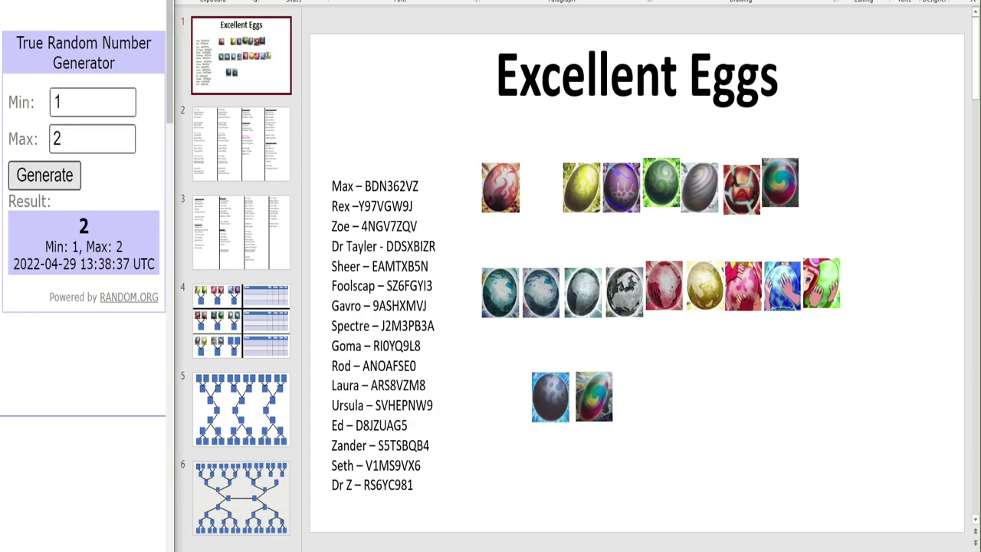
pyautogui.rightClick(597, 398)
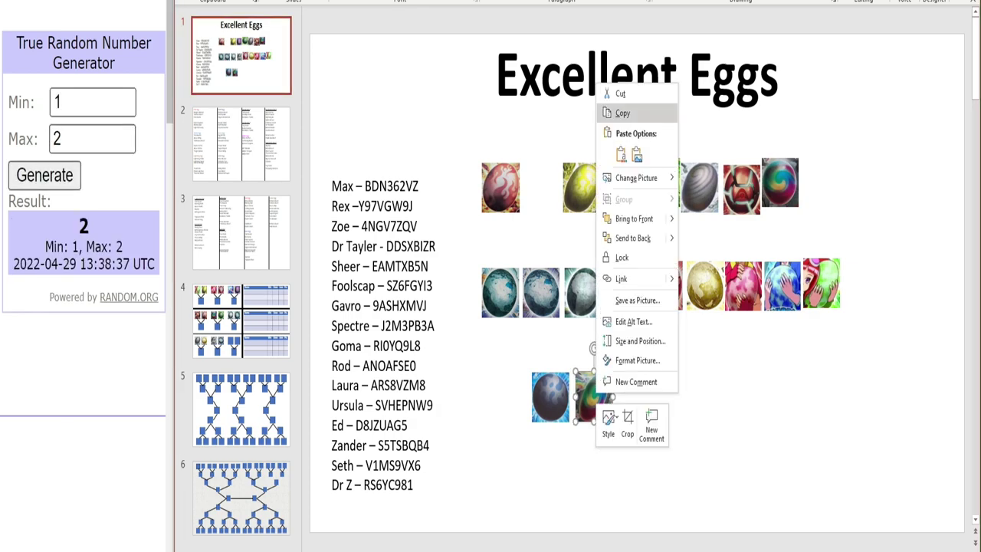
pyautogui.click(623, 113)
pyautogui.click(240, 320)
pyautogui.rightClick(414, 305)
pyautogui.click(454, 336)
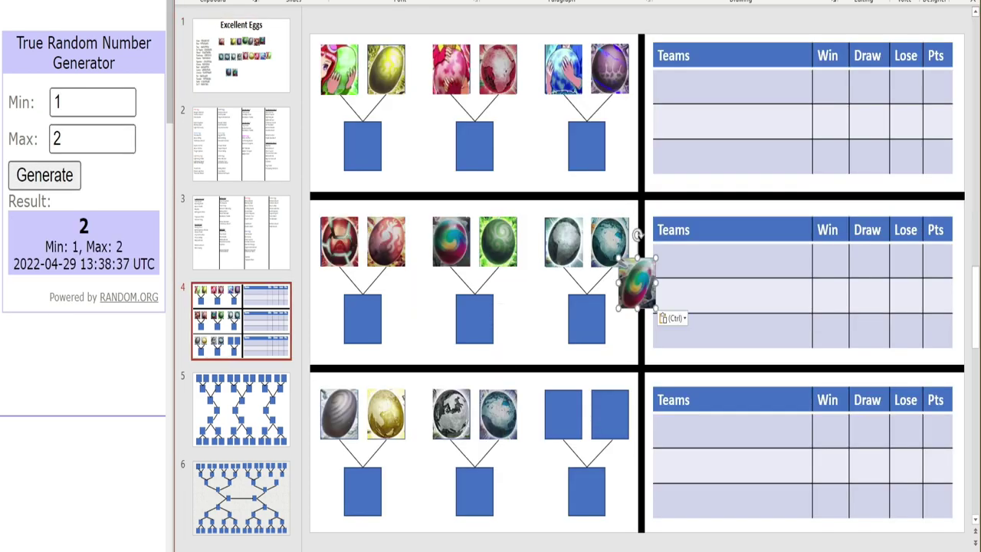
pyautogui.moveTo(572, 404); pyautogui.dragTo(567, 404)
# Copy the last dark egg and paste it onto the bracket slide.
pyautogui.click(241, 53)
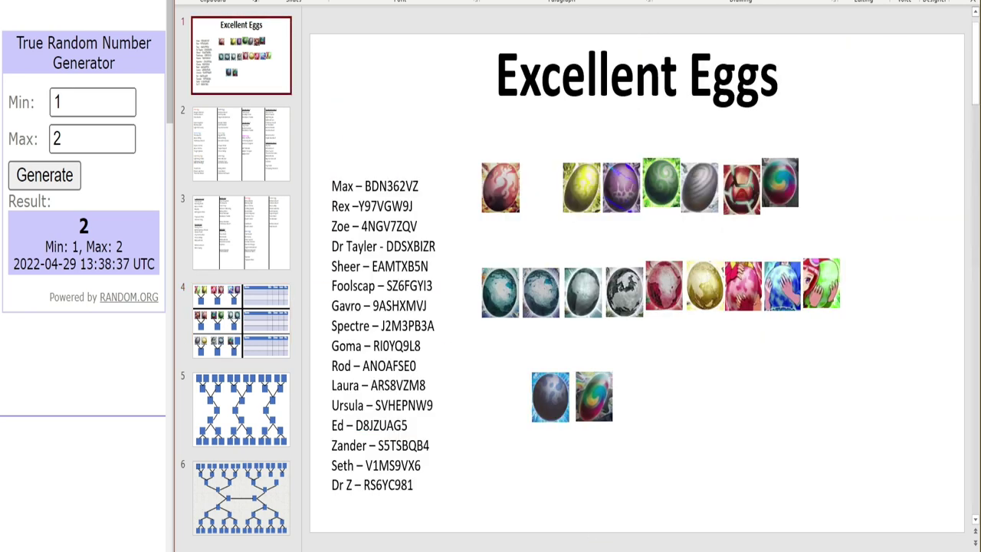
pyautogui.rightClick(535, 391)
pyautogui.click(560, 106)
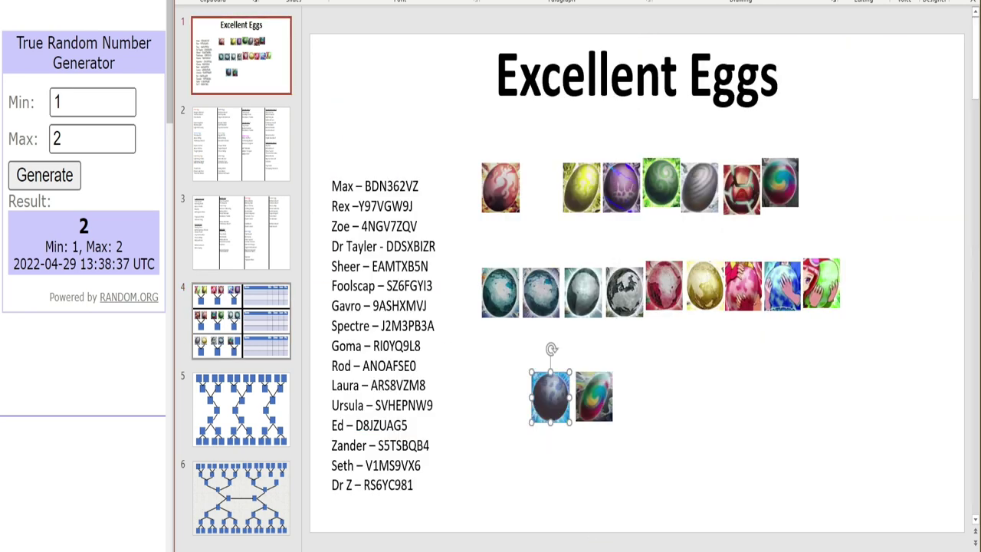
pyautogui.click(240, 320)
pyautogui.rightClick(421, 305)
pyautogui.click(462, 337)
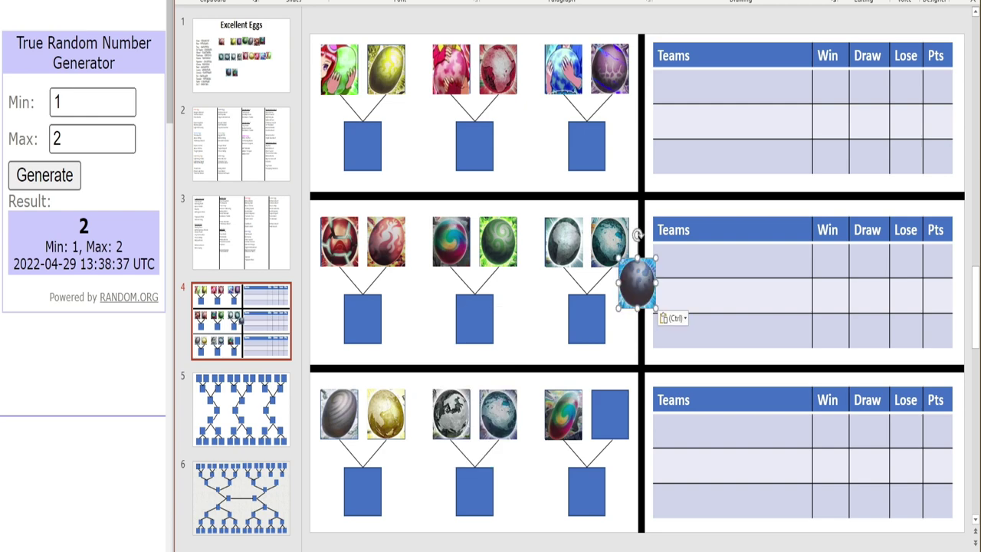
# Drag the dark blue egg into the third row's last slot and check the top row's alignment.
pyautogui.moveTo(636, 284); pyautogui.dragTo(609, 415)
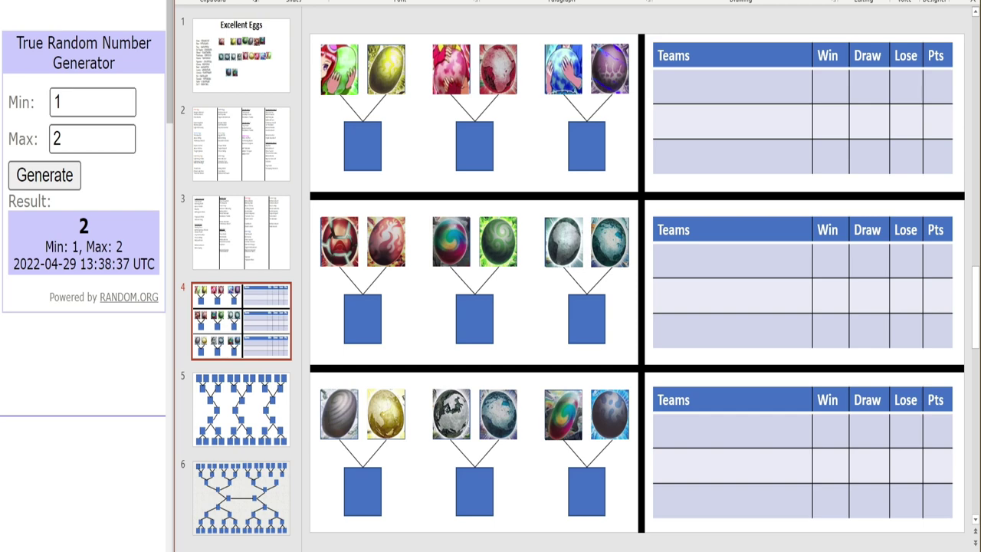
pyautogui.moveTo(308, 31)
pyautogui.mouseDown()
pyautogui.moveTo(376, 73)
pyautogui.moveTo(653, 116)
pyautogui.mouseUp()
pyautogui.press('Escape')
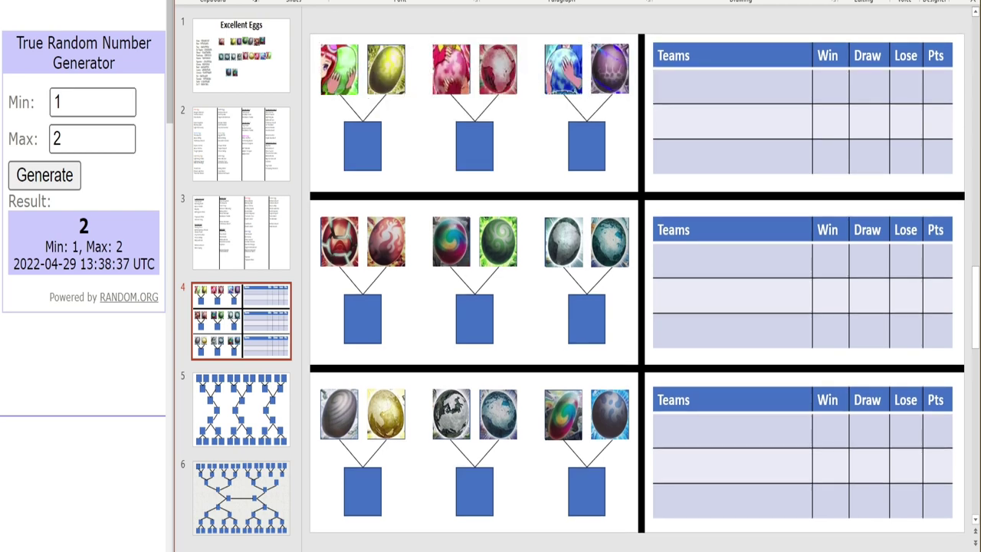